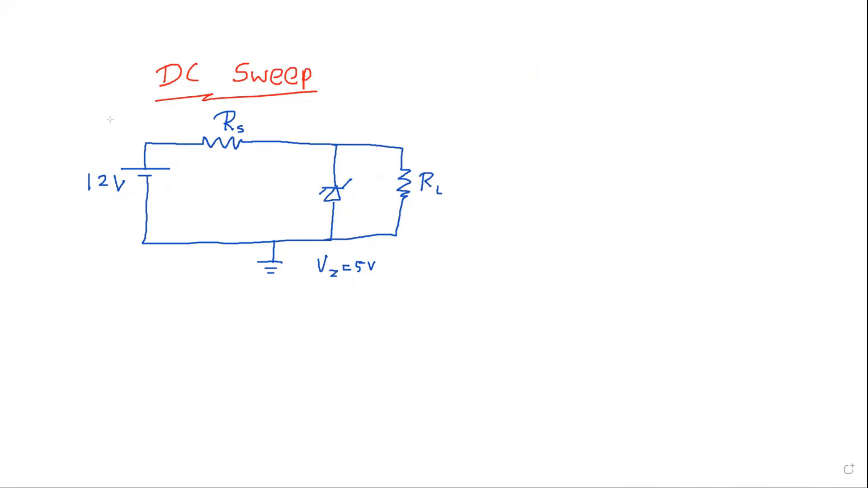
{"action": "mouse_move", "coordinate": [99, 102]}
{"action": "left_mouse_down"}
{"action": "mouse_move", "coordinate": [273, 159]}
{"action": "mouse_move", "coordinate": [357, 243]}
{"action": "mouse_move", "coordinate": [356, 292]}
{"action": "left_mouse_up"}
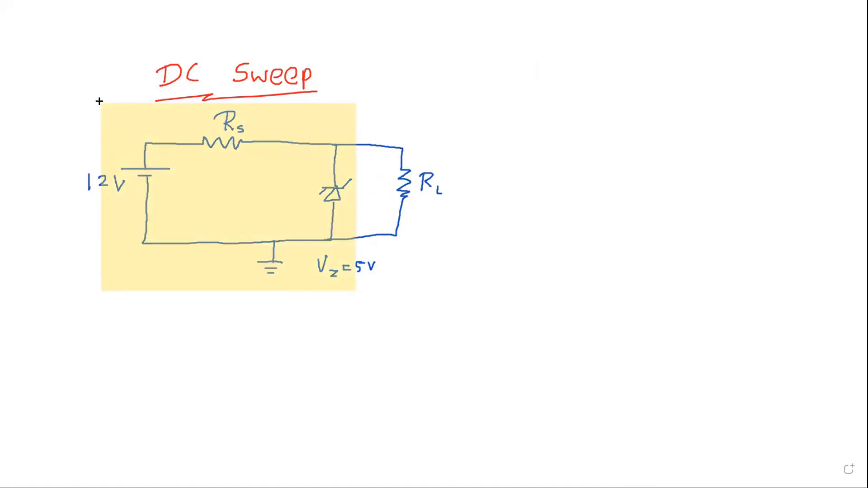
{"action": "left_click_drag", "start_coordinate": [100, 194], "coordinate": [191, 188]}
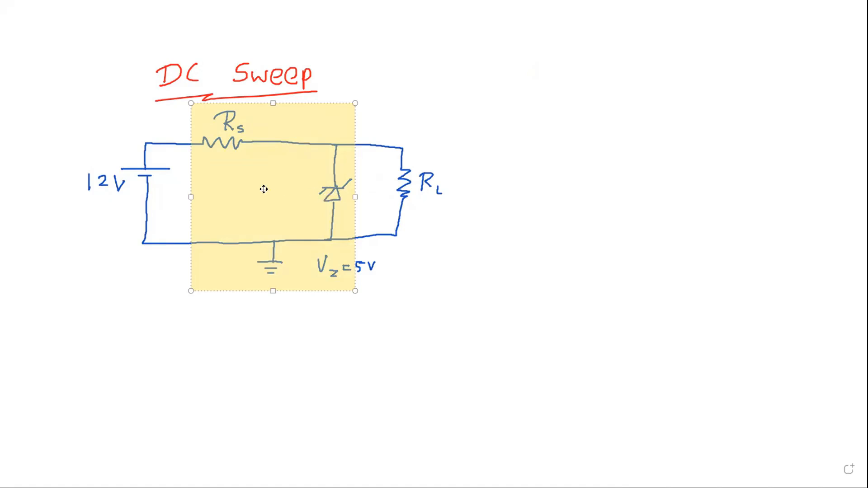
{"action": "left_click_drag", "start_coordinate": [237, 181], "coordinate": [414, 182]}
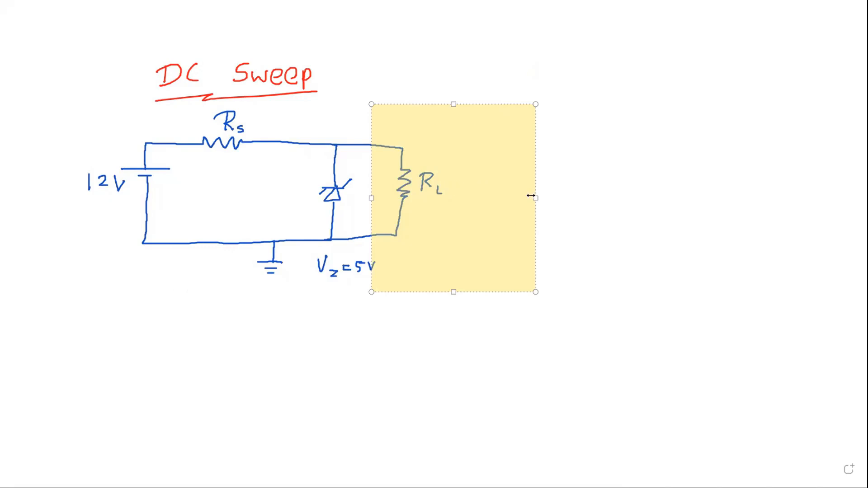
{"action": "left_click_drag", "start_coordinate": [533, 194], "coordinate": [474, 194]}
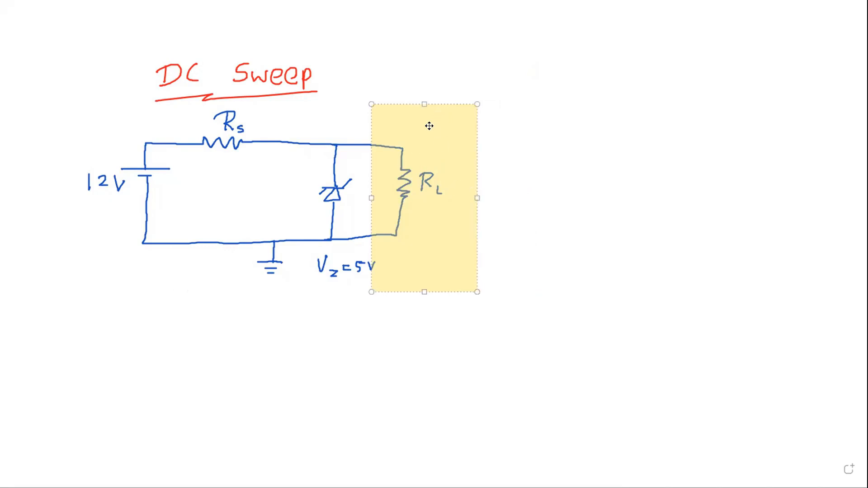
{"action": "key", "text": "Delete"}
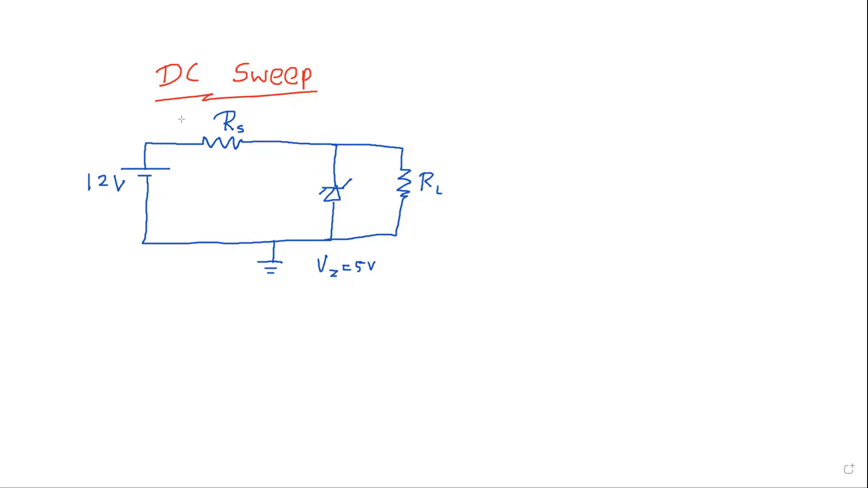
{"action": "left_click_drag", "start_coordinate": [187, 99], "coordinate": [192, 272]}
{"action": "left_click_drag", "start_coordinate": [193, 185], "coordinate": [355, 201]}
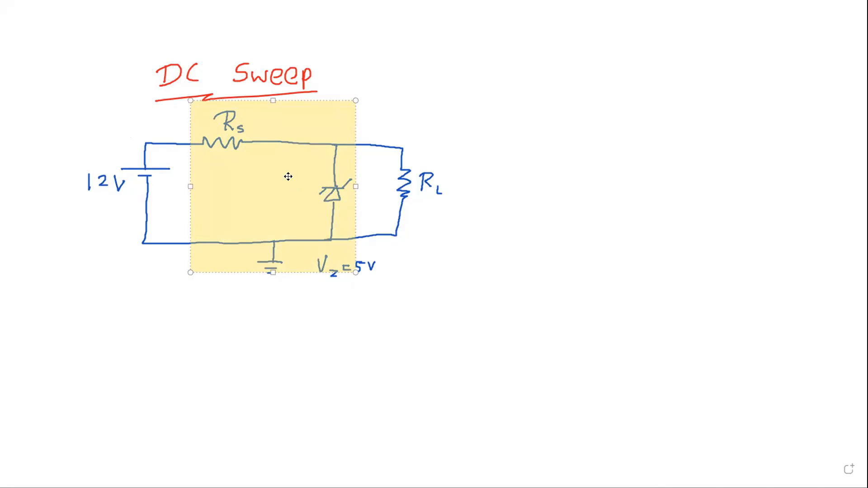
{"action": "key", "text": "Delete"}
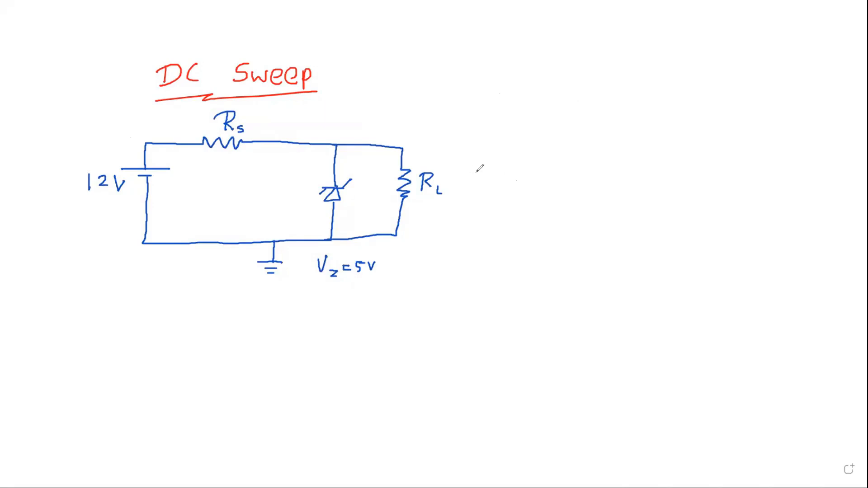
Draw a red double-headed vertical arrow beside the load resistor RL and label it 5 V.
{"action": "mouse_move", "coordinate": [467, 153]}
{"action": "left_mouse_down"}
{"action": "mouse_move", "coordinate": [462, 234]}
{"action": "mouse_move", "coordinate": [473, 221]}
{"action": "mouse_move", "coordinate": [467, 152]}
{"action": "mouse_move", "coordinate": [481, 186]}
{"action": "left_mouse_up"}
{"action": "mouse_move", "coordinate": [501, 173]}
{"action": "left_mouse_down"}
{"action": "mouse_move", "coordinate": [505, 183]}
{"action": "mouse_move", "coordinate": [512, 173]}
{"action": "left_mouse_up"}
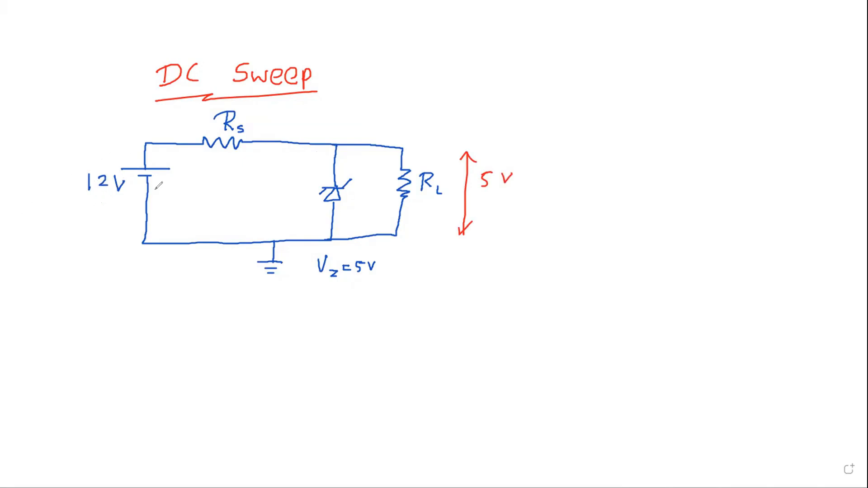
{"action": "left_click", "coordinate": [403, 146]}
Strike out the 12 V supply label, handwrite 11 V, 7 V and 15 V around it, and underline the 5 V output.
{"action": "left_click_drag", "start_coordinate": [80, 182], "coordinate": [127, 182]}
{"action": "mouse_move", "coordinate": [80, 147]}
{"action": "left_mouse_down"}
{"action": "mouse_move", "coordinate": [79, 162]}
{"action": "mouse_move", "coordinate": [87, 161]}
{"action": "left_mouse_up"}
{"action": "left_click_drag", "start_coordinate": [99, 150], "coordinate": [107, 146]}
{"action": "left_click_drag", "start_coordinate": [478, 190], "coordinate": [518, 190]}
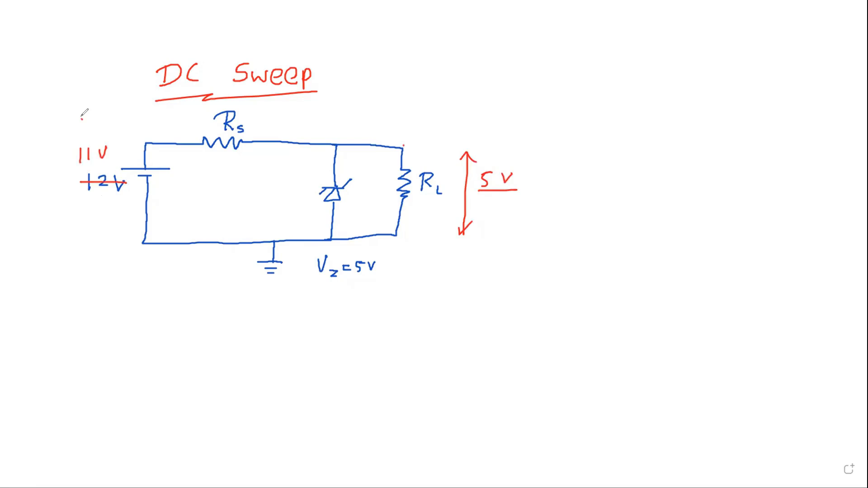
{"action": "mouse_move", "coordinate": [81, 119]}
{"action": "left_mouse_down"}
{"action": "mouse_move", "coordinate": [93, 130]}
{"action": "mouse_move", "coordinate": [110, 115]}
{"action": "left_mouse_up"}
{"action": "mouse_move", "coordinate": [106, 205]}
{"action": "left_mouse_down"}
{"action": "mouse_move", "coordinate": [104, 221]}
{"action": "mouse_move", "coordinate": [133, 208]}
{"action": "left_mouse_up"}
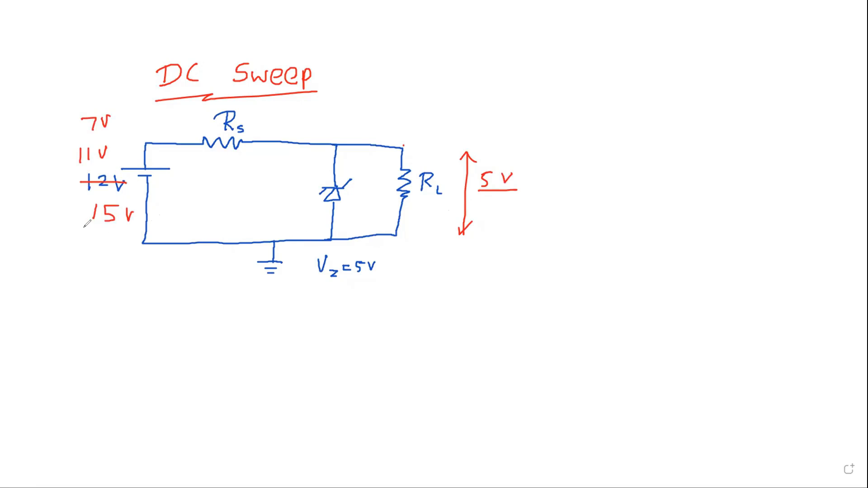
{"action": "mouse_move", "coordinate": [84, 230]}
{"action": "left_mouse_down"}
{"action": "mouse_move", "coordinate": [138, 221]}
{"action": "mouse_move", "coordinate": [97, 199]}
{"action": "mouse_move", "coordinate": [87, 223]}
{"action": "left_mouse_up"}
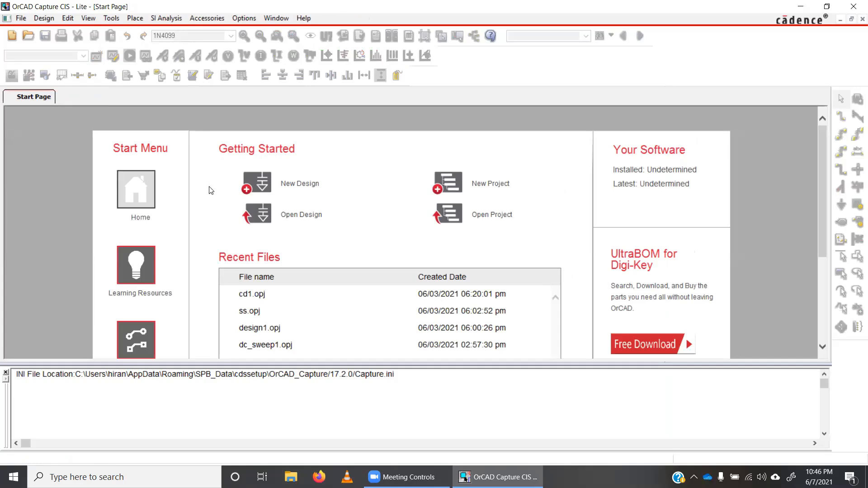
In OrCAD Capture, create a blank PSpice Analog or Mixed A/D project named regulator1 in E:\Ex1.
{"action": "left_click", "coordinate": [22, 18]}
{"action": "mouse_move", "coordinate": [58, 31]}
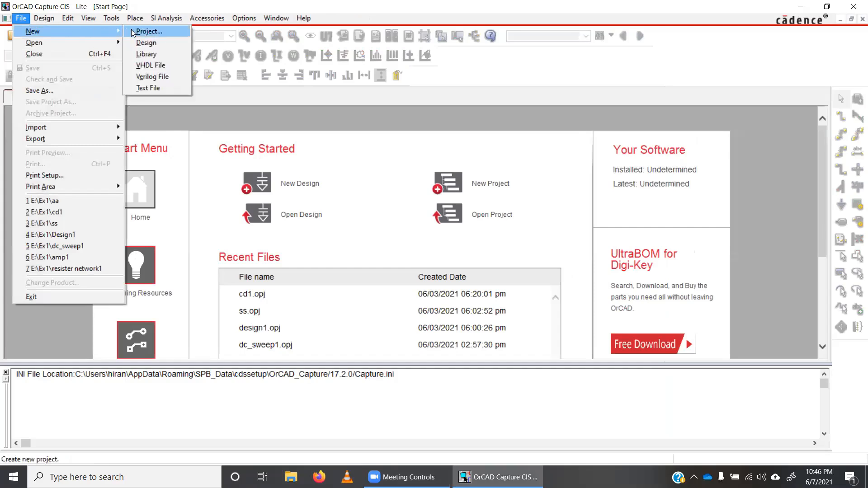
{"action": "left_click", "coordinate": [150, 31]}
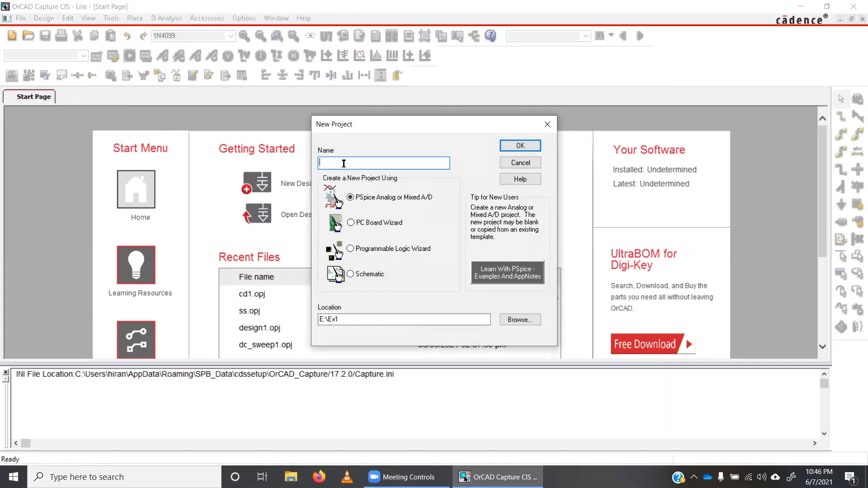
{"action": "type", "text": "regulator1"}
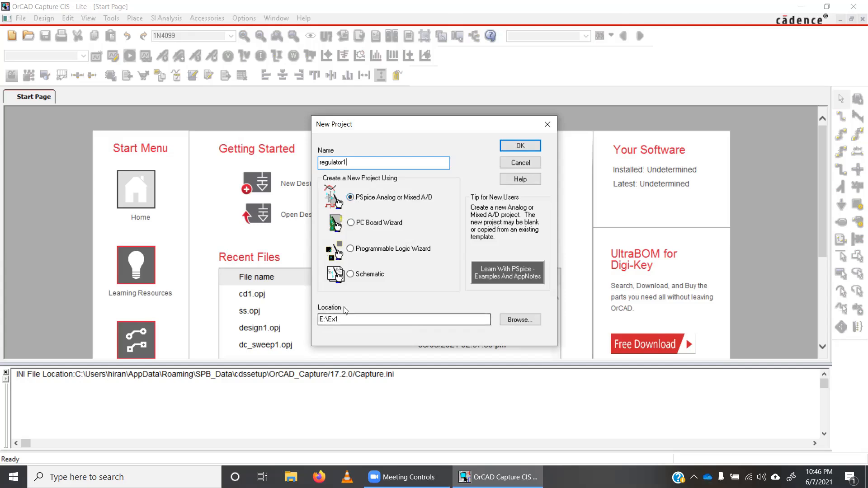
{"action": "left_click", "coordinate": [518, 147]}
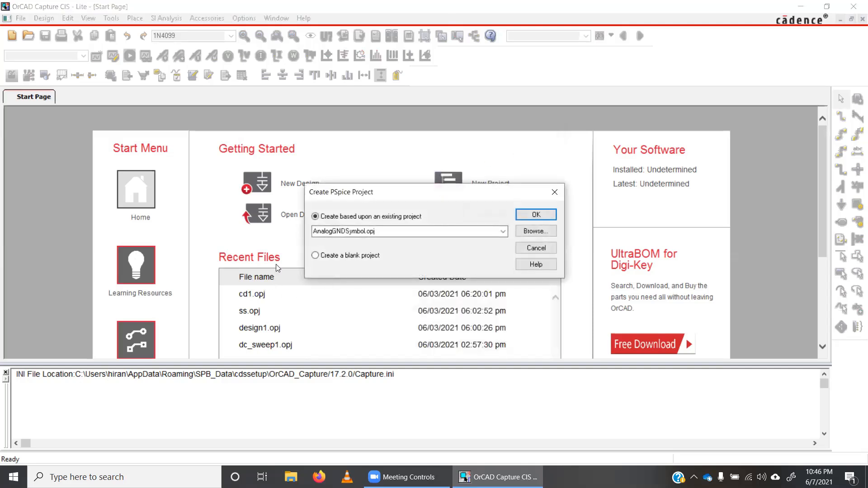
{"action": "left_click", "coordinate": [337, 255]}
{"action": "left_click", "coordinate": [527, 213]}
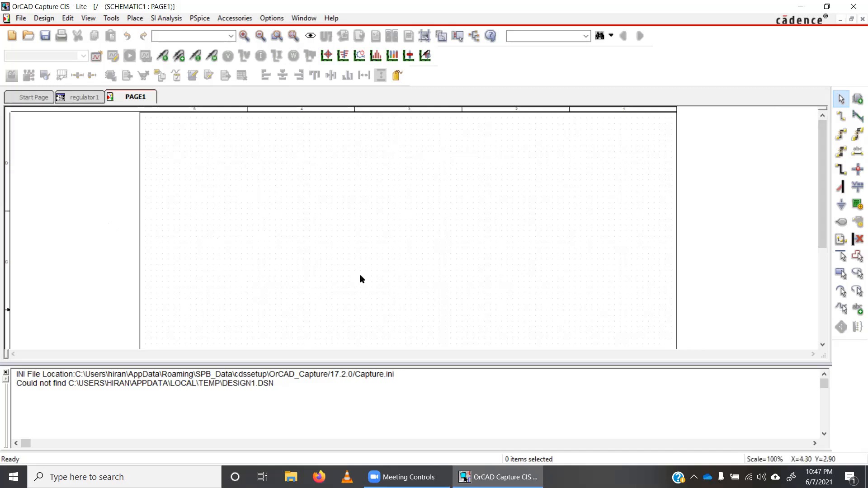
Remove all the configured part libraries from the Place Part library list.
{"action": "scroll", "coordinate": [378, 226], "scroll_direction": "up", "scroll_amount": 1}
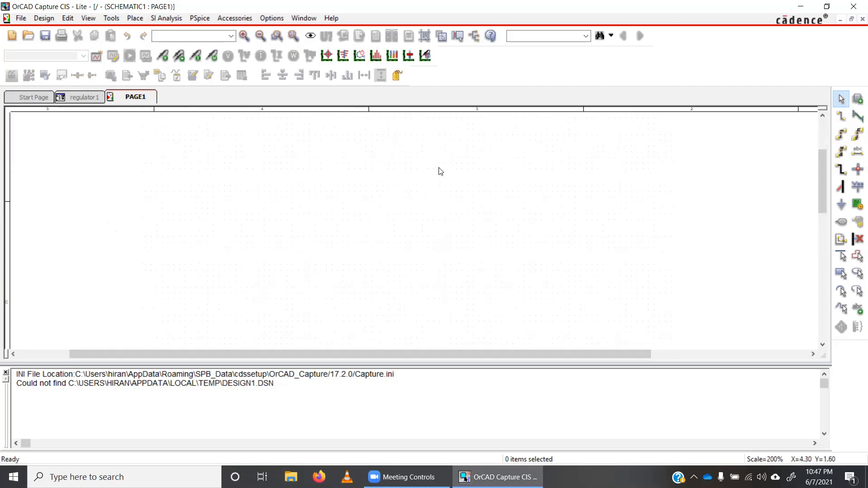
{"action": "left_click", "coordinate": [855, 100]}
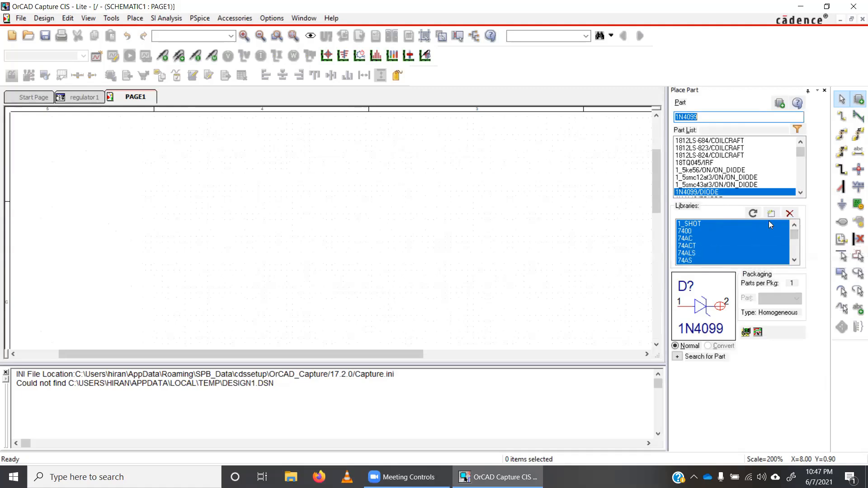
{"action": "left_click", "coordinate": [790, 214]}
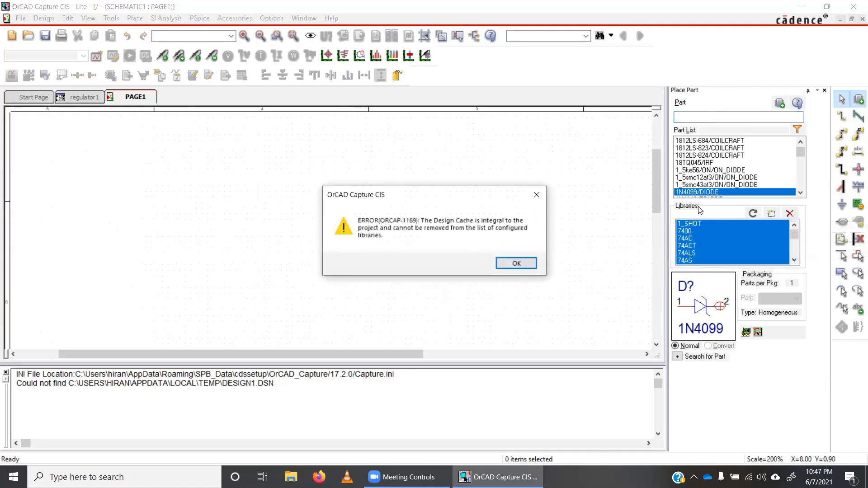
{"action": "left_click", "coordinate": [516, 262]}
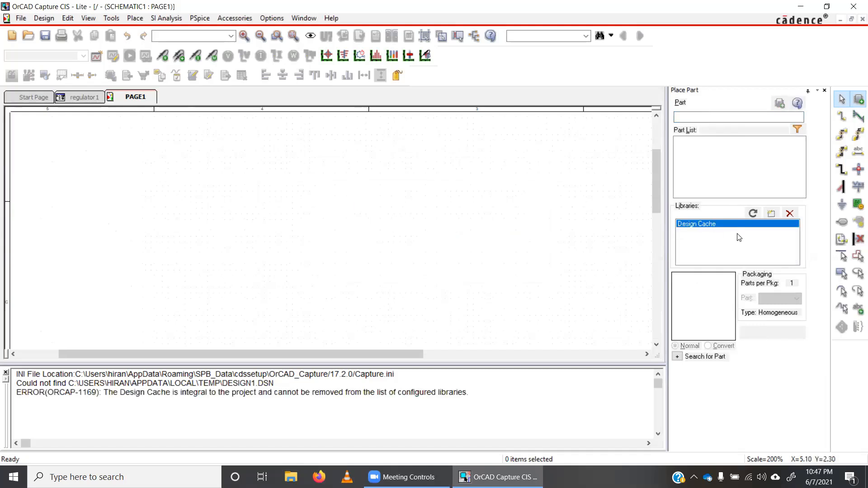
Add all the Capture libraries from the pspice folder to the part library list.
{"action": "left_click", "coordinate": [770, 213]}
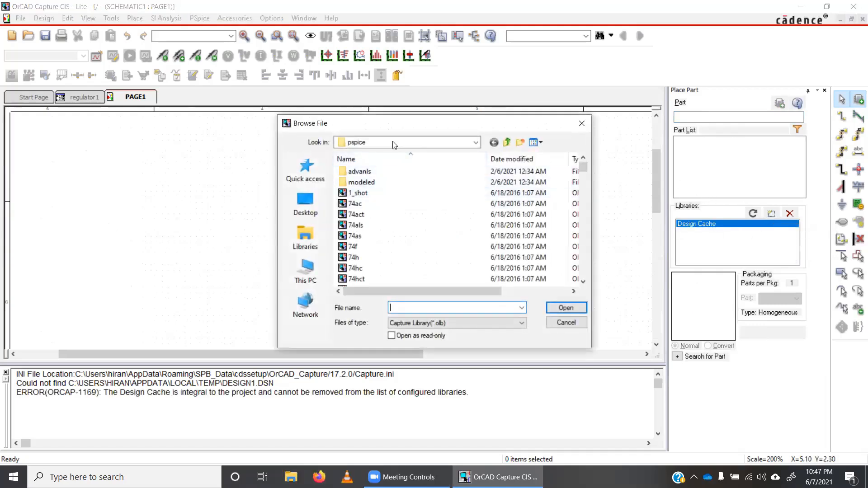
{"action": "left_click", "coordinate": [442, 145]}
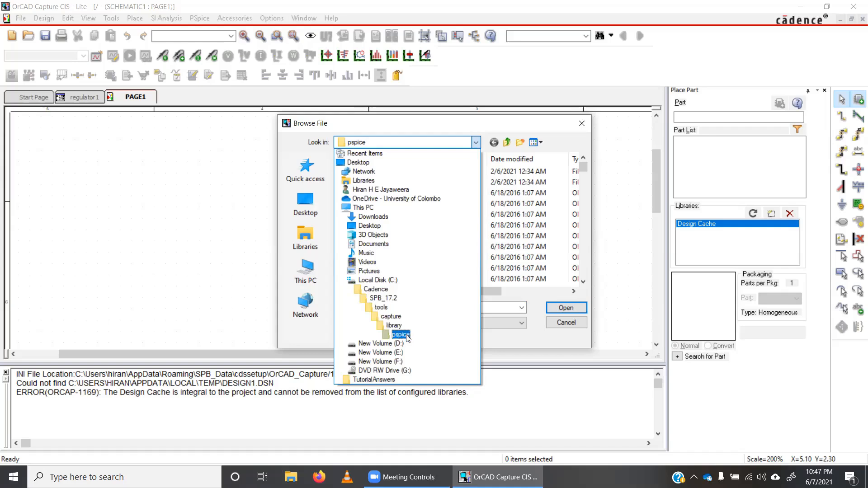
{"action": "left_click", "coordinate": [401, 335]}
{"action": "left_click", "coordinate": [382, 257]}
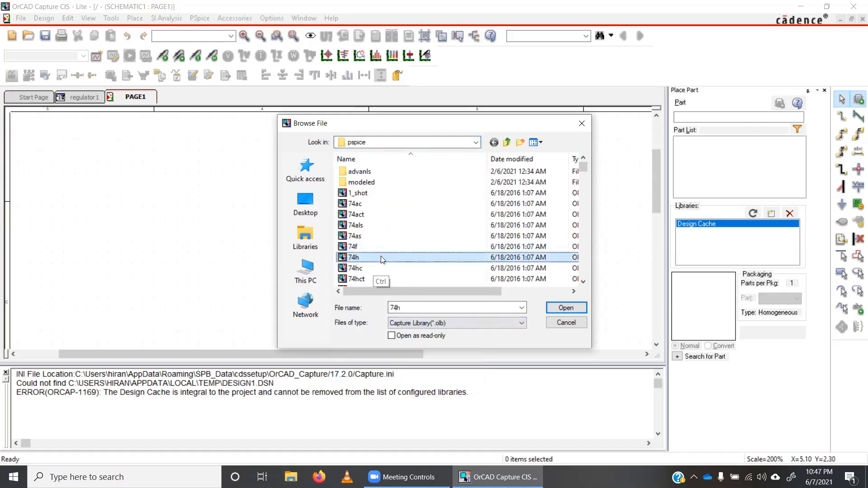
{"action": "key", "text": "ctrl+a"}
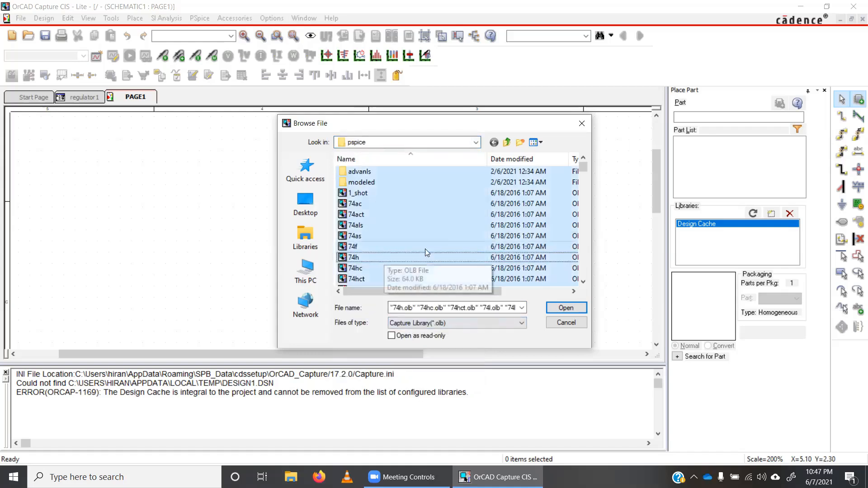
{"action": "left_click", "coordinate": [567, 308]}
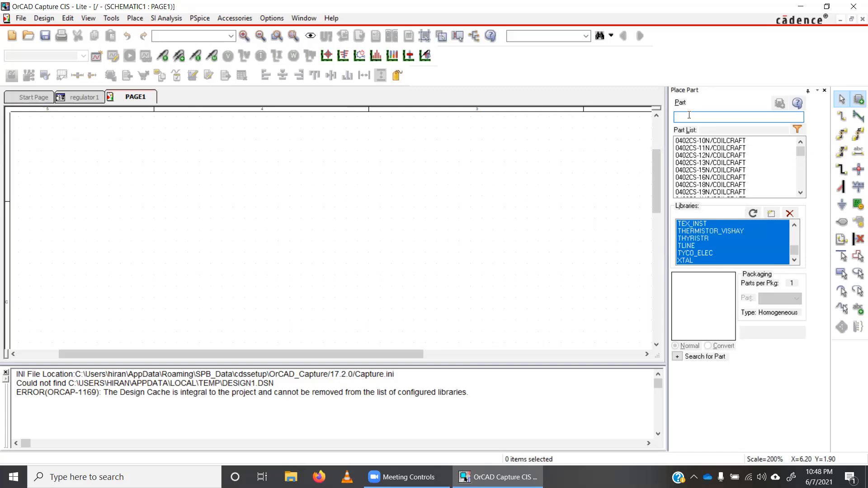
Place a VDC source from the SOURCE library in the left part of the schematic.
{"action": "type", "text": "vdc"}
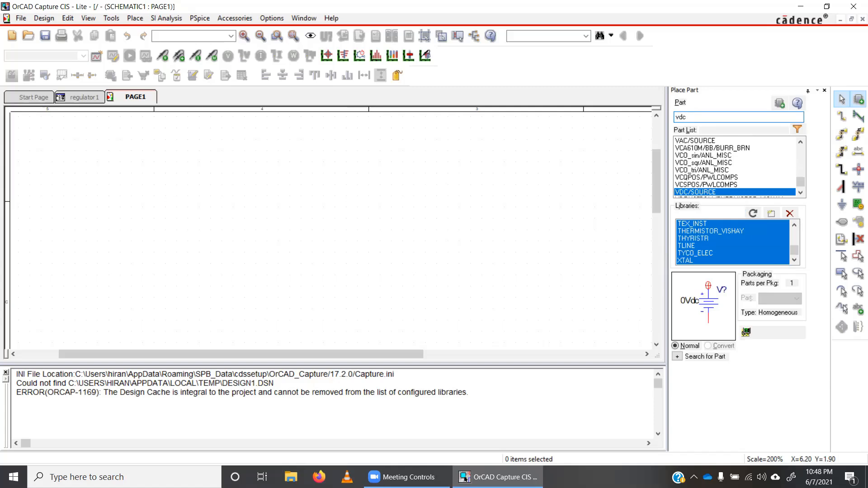
{"action": "key", "text": "Return"}
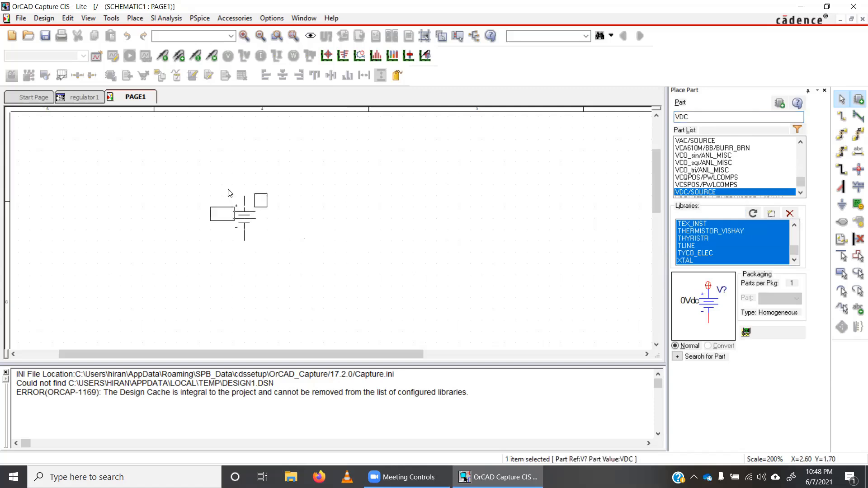
{"action": "left_click", "coordinate": [158, 200]}
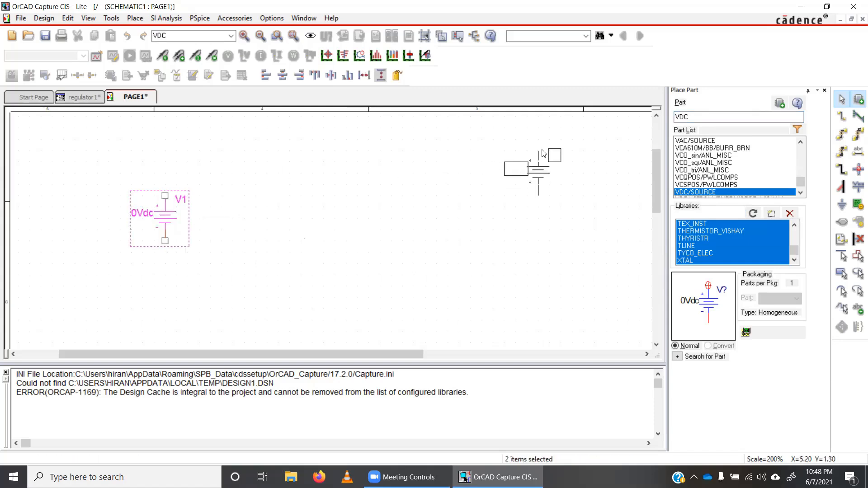
Place two R resistors from the ANALOG library, one horizontal near the source's upper end and one rotated vertical further right.
{"action": "left_click", "coordinate": [692, 115]}
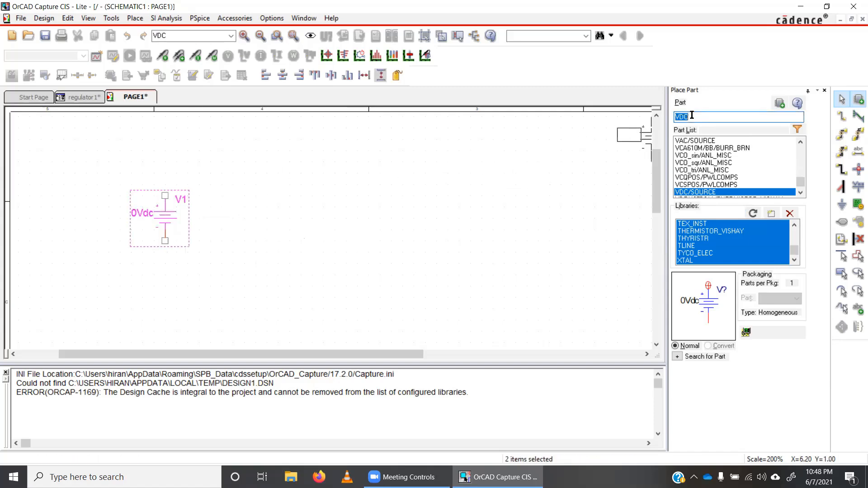
{"action": "type", "text": "r"}
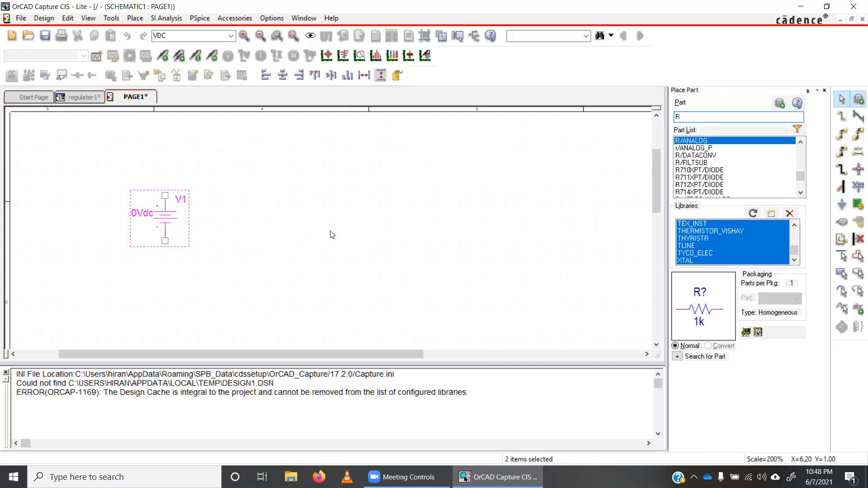
{"action": "key", "text": "Return"}
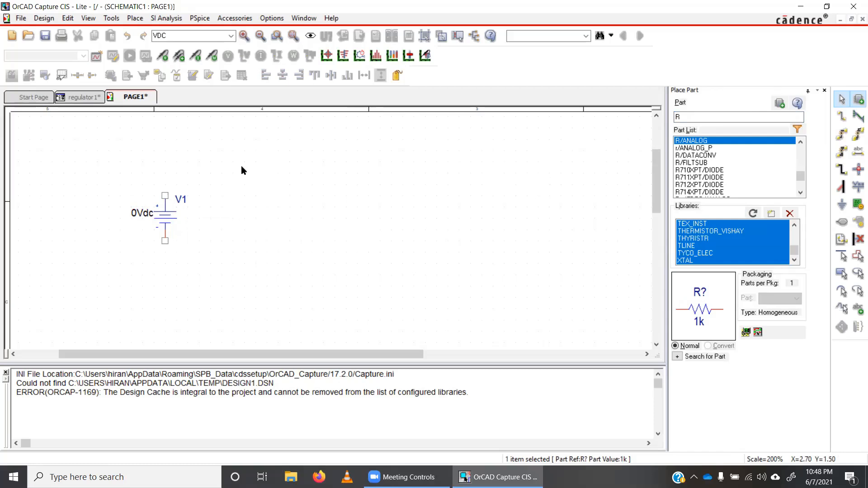
{"action": "left_click", "coordinate": [243, 171]}
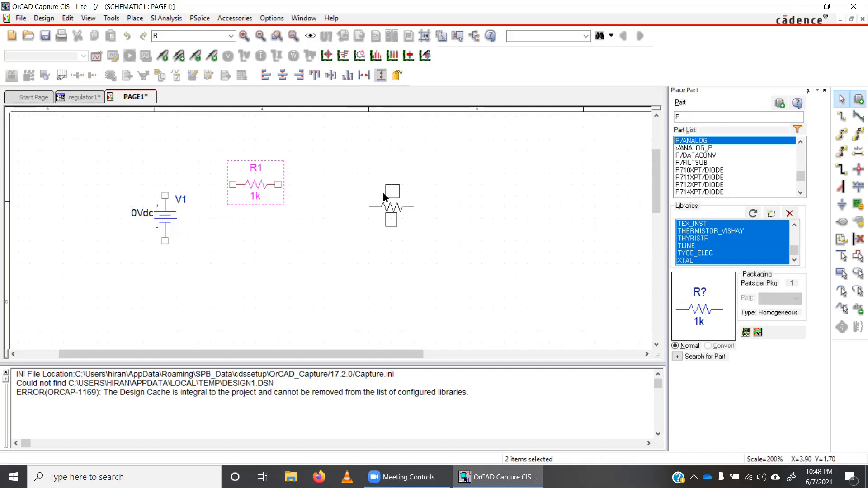
{"action": "key", "text": "r"}
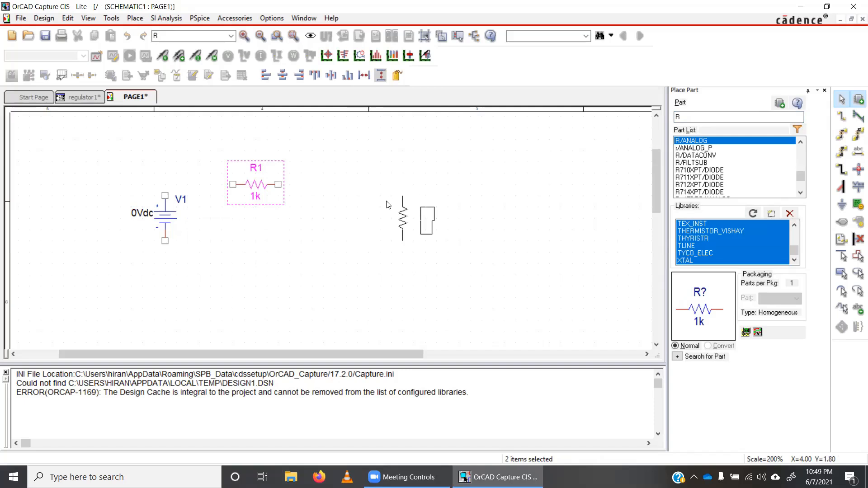
{"action": "left_click", "coordinate": [387, 205]}
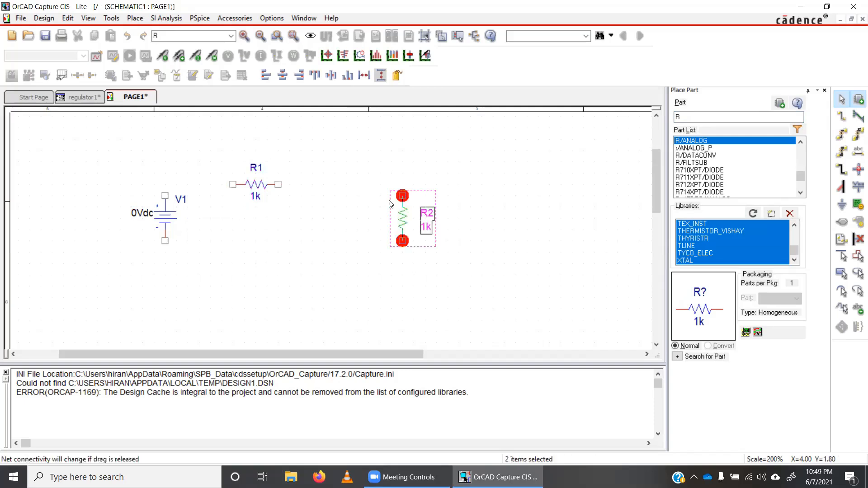
Place a 1N4099 Zener diode from the DIODE library between the two resistors, rotated vertical with its cathode facing up.
{"action": "left_click", "coordinate": [681, 116]}
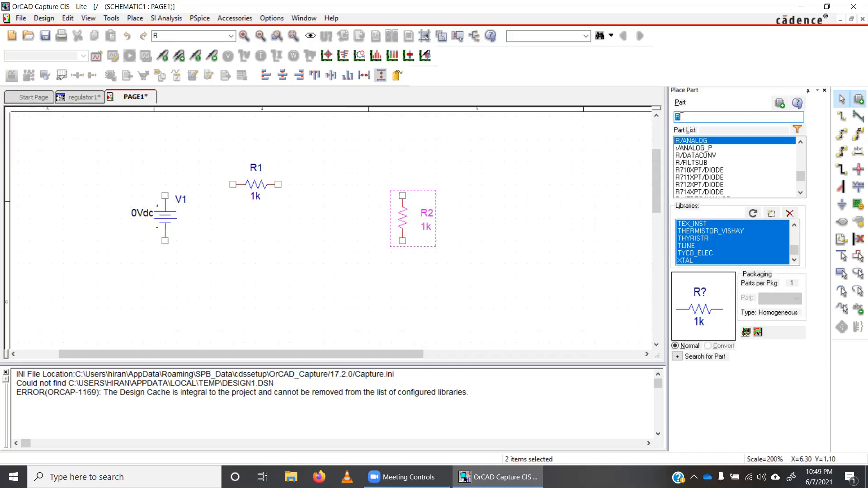
{"action": "type", "text": "1"}
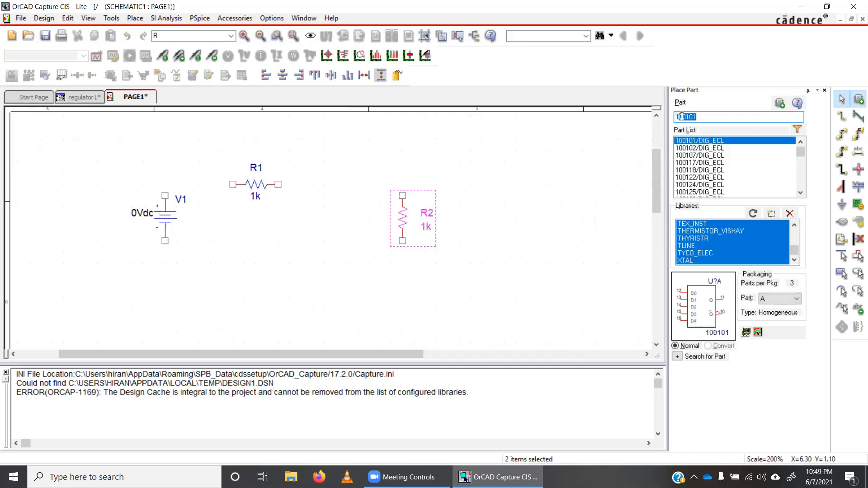
{"action": "type", "text": "n"}
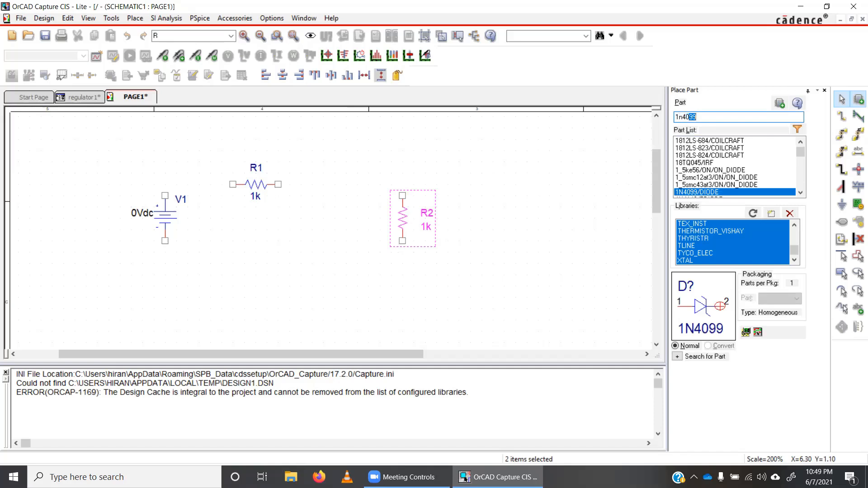
{"action": "type", "text": "40"}
{"action": "key", "text": "Return"}
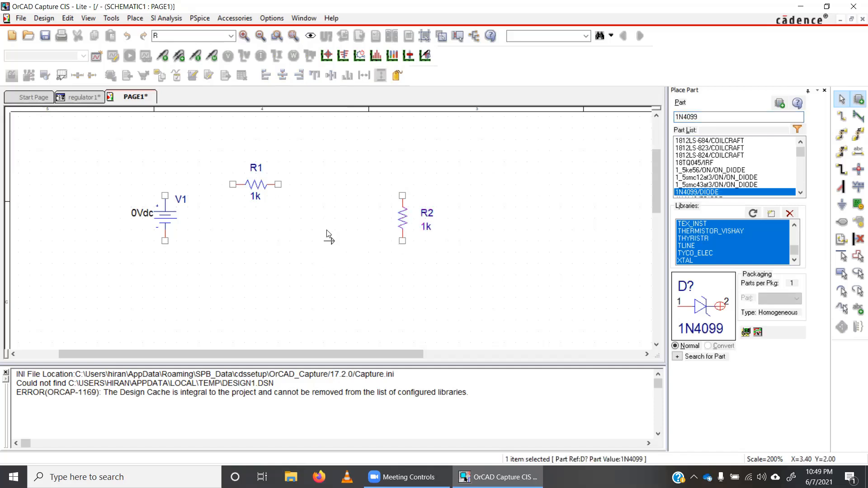
{"action": "key", "text": "r"}
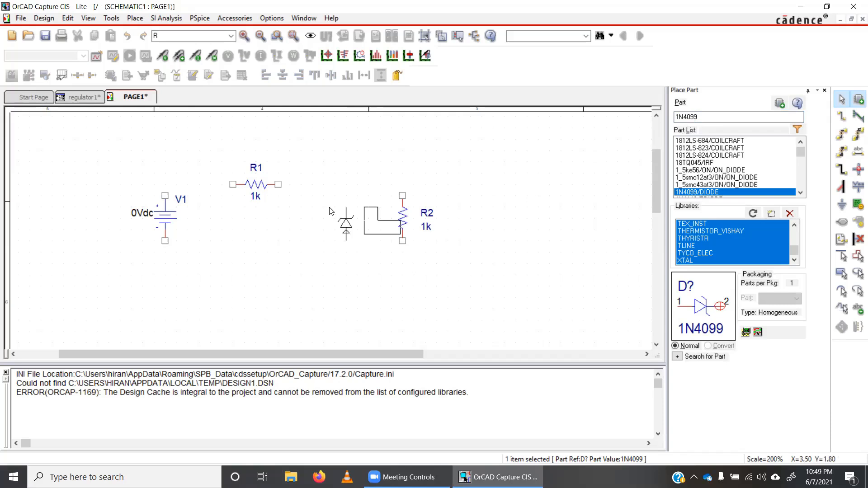
{"action": "left_click", "coordinate": [326, 206]}
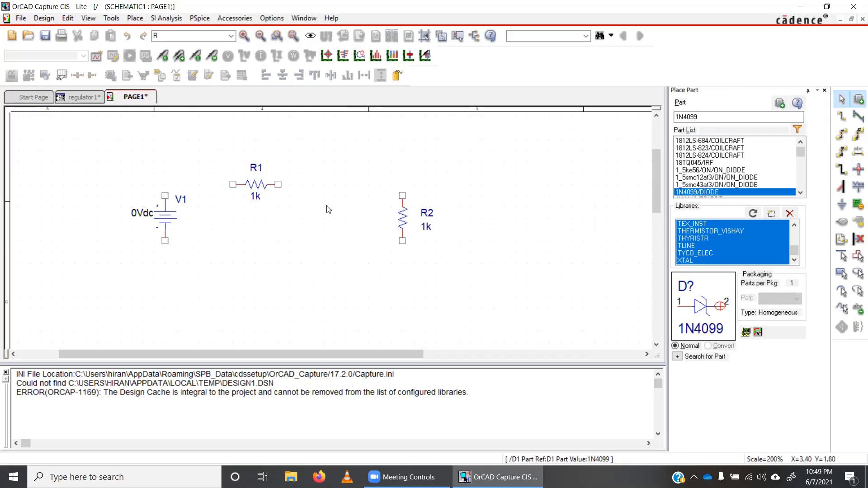
{"action": "left_click_drag", "start_coordinate": [328, 209], "coordinate": [327, 205]}
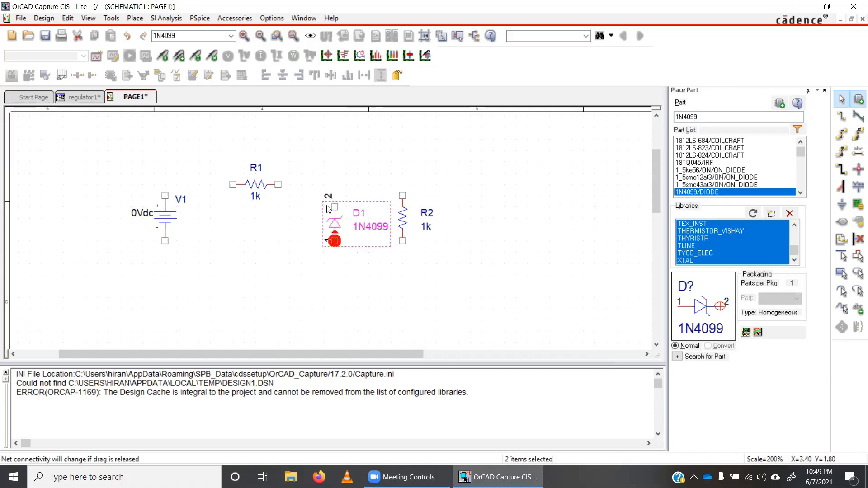
{"action": "left_click", "coordinate": [275, 270]}
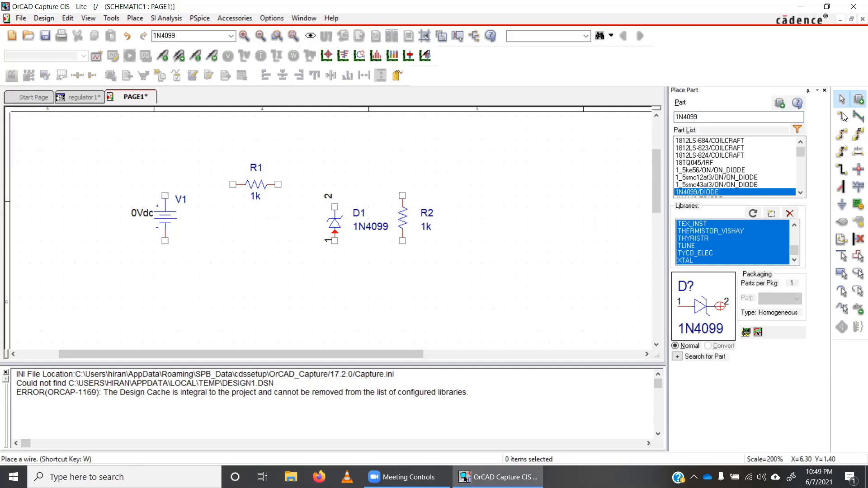
Wire the source's positive terminal to R1, R1 to R2's upper end, and the diode's cathode to that upper wire.
{"action": "key", "text": "w"}
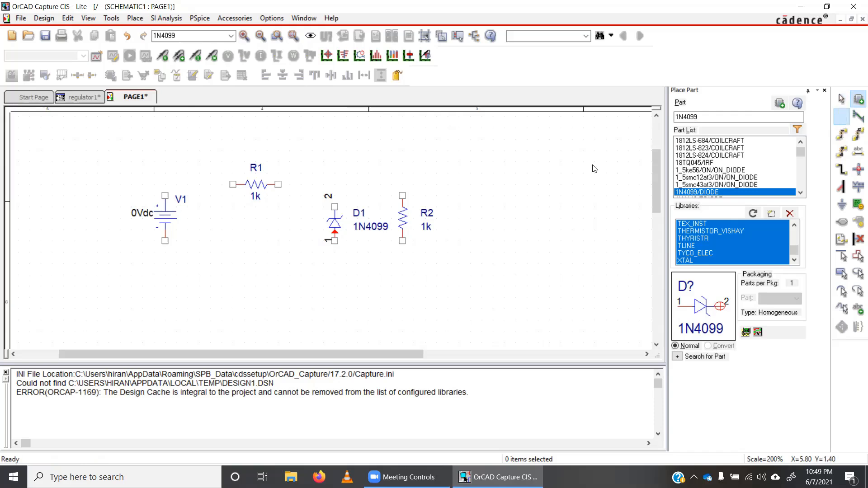
{"action": "left_click", "coordinate": [164, 184]}
{"action": "left_click", "coordinate": [232, 185]}
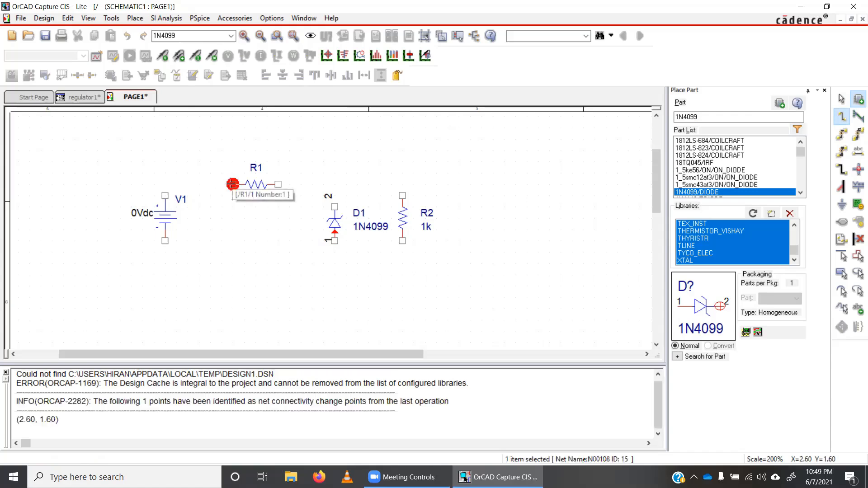
{"action": "left_click", "coordinate": [278, 184]}
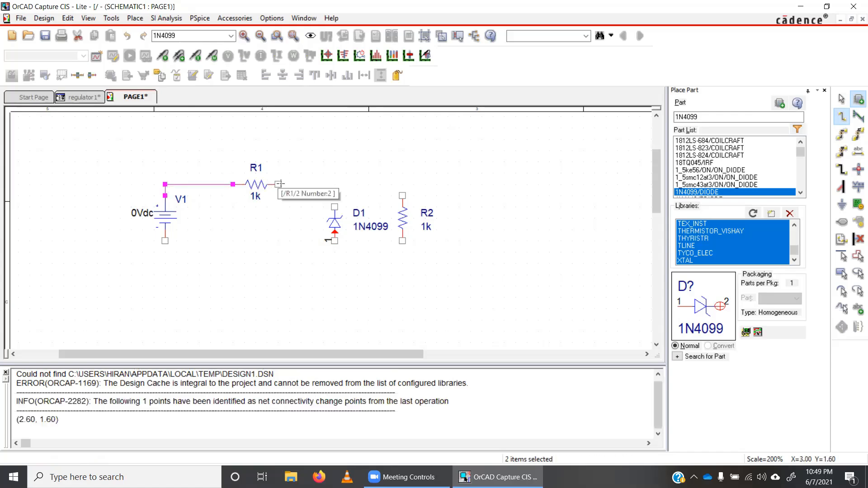
{"action": "left_click", "coordinate": [402, 195]}
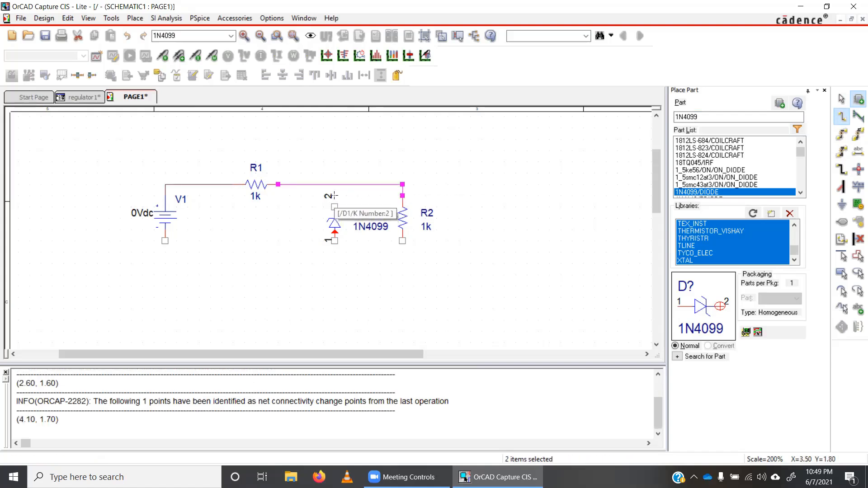
{"action": "left_click", "coordinate": [334, 186]}
{"action": "left_click", "coordinate": [334, 206]}
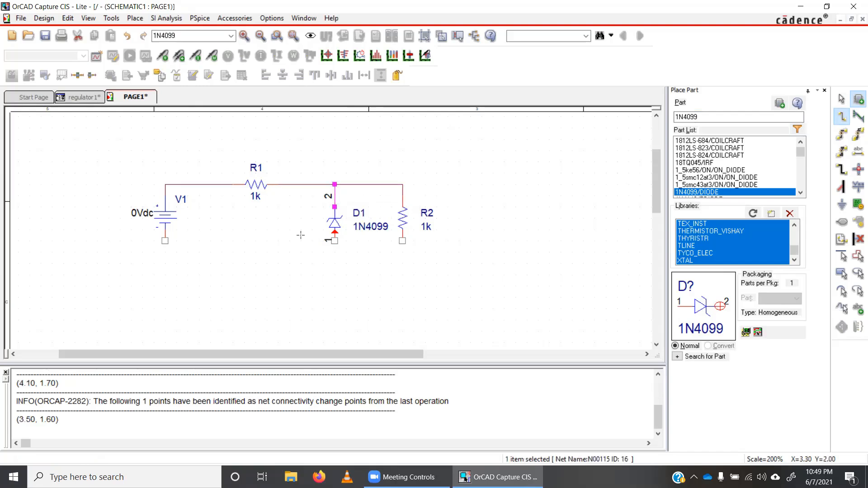
Wire the source's negative terminal to R2's lower end and connect the diode's anode to that lower wire.
{"action": "left_click", "coordinate": [165, 241]}
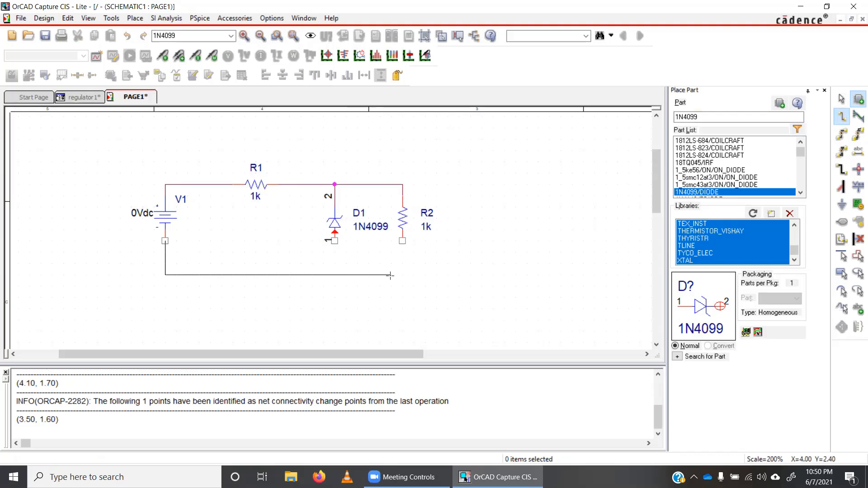
{"action": "left_click", "coordinate": [407, 274]}
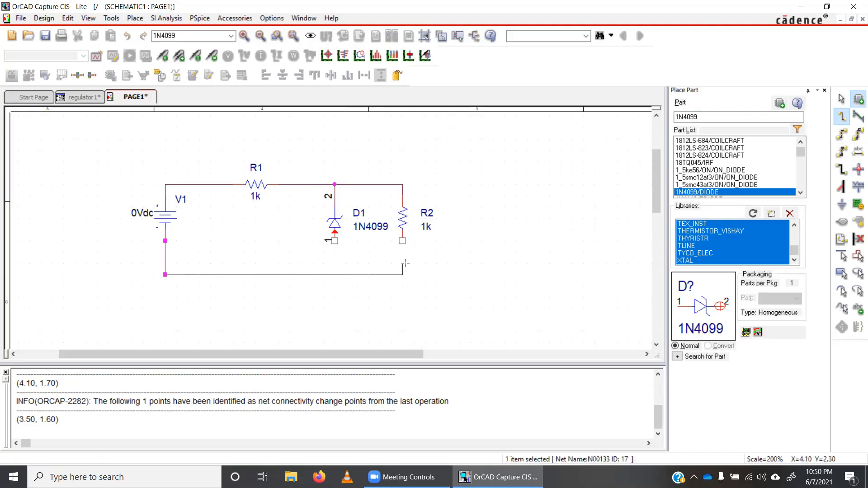
{"action": "left_click", "coordinate": [402, 241]}
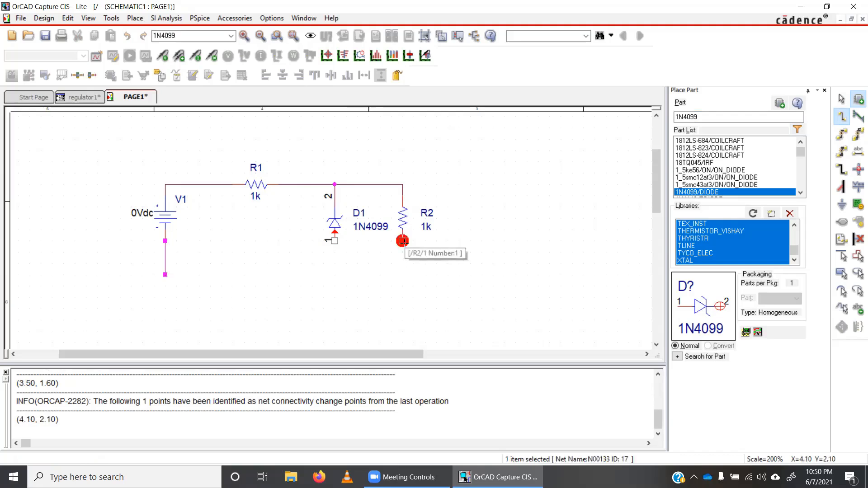
{"action": "left_click", "coordinate": [334, 241]}
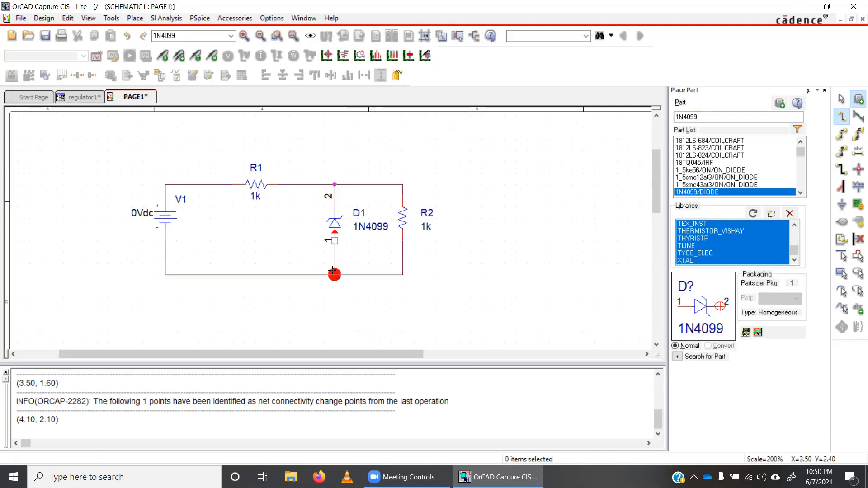
{"action": "left_click", "coordinate": [334, 275]}
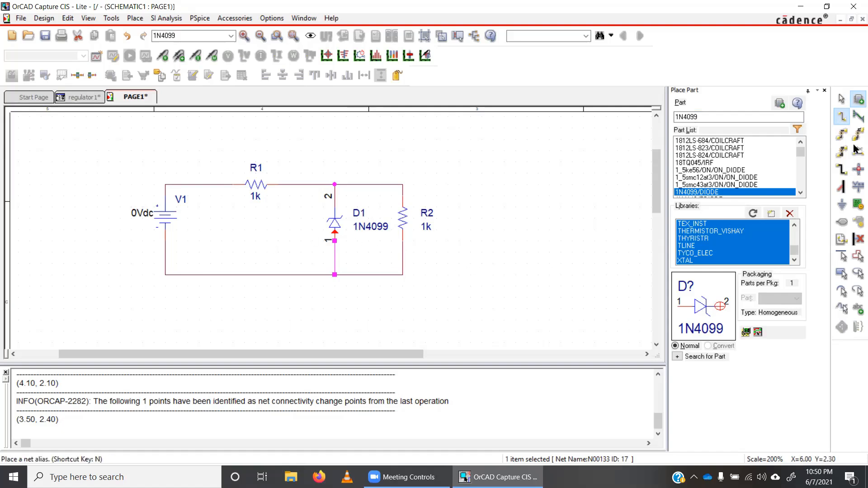
Place a 0/CAPSYM ground below the circuit's lower wire and connect it to that wire.
{"action": "left_click", "coordinate": [842, 206]}
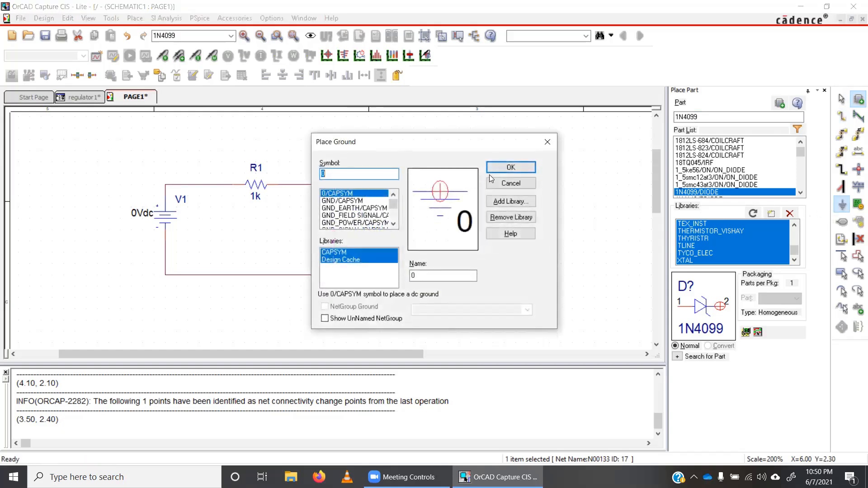
{"action": "left_click", "coordinate": [499, 168]}
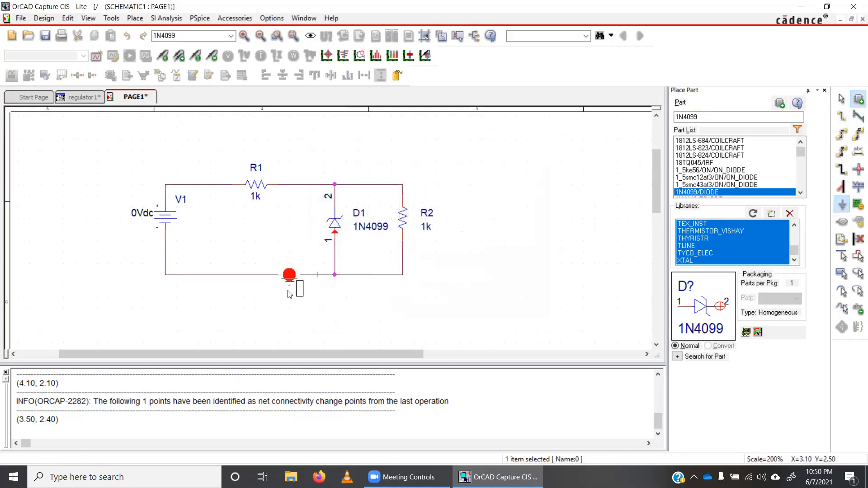
{"action": "key", "text": "Escape"}
{"action": "left_click", "coordinate": [268, 306]}
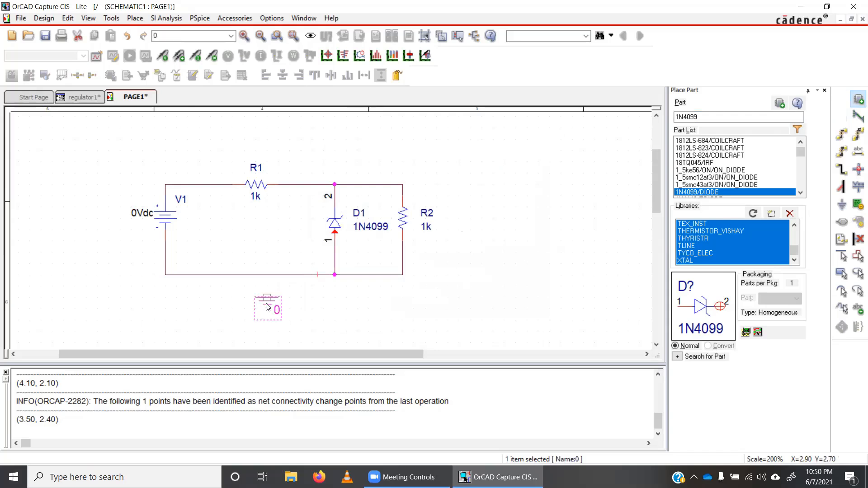
{"action": "key", "text": "w"}
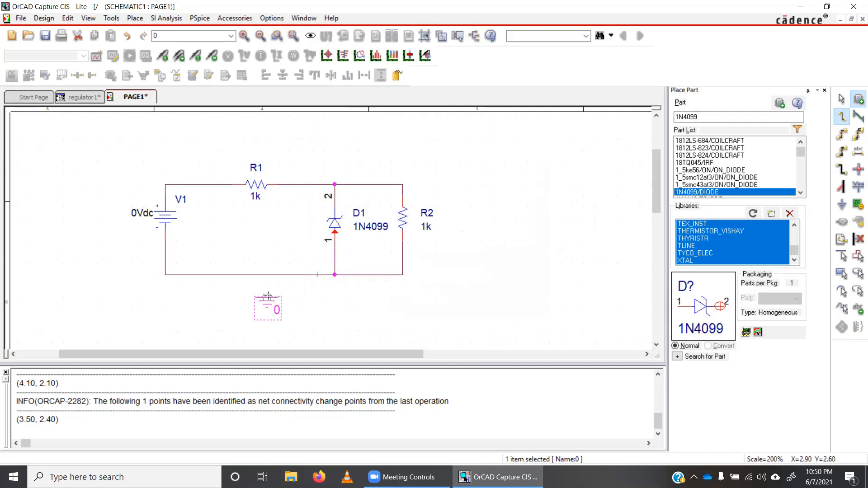
{"action": "left_click", "coordinate": [267, 274]}
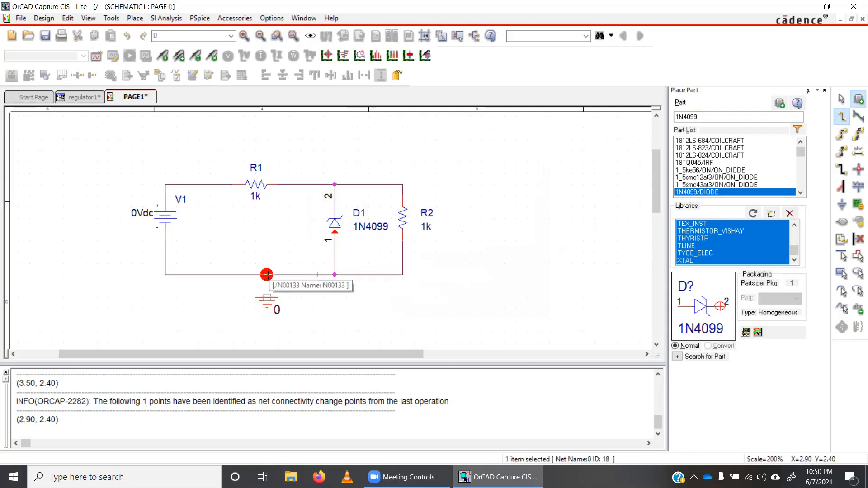
{"action": "key", "text": "Escape"}
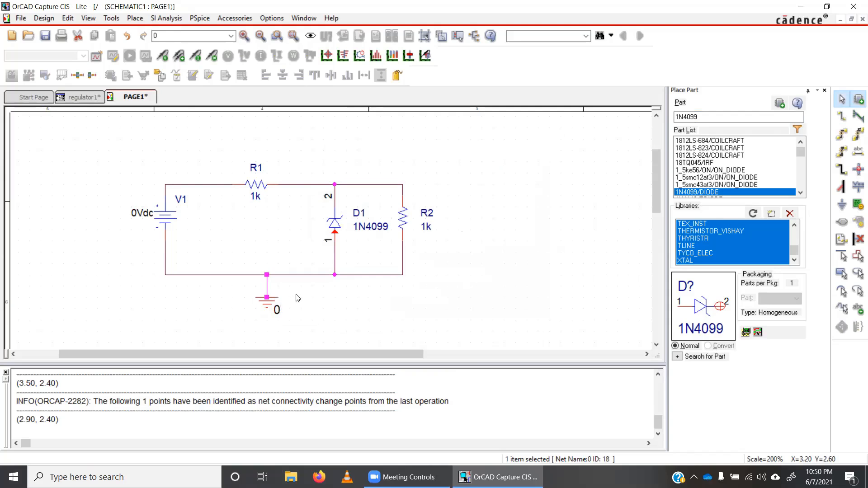
Create a simulation profile named reg1 and set its analysis type to DC Sweep.
{"action": "left_click", "coordinate": [96, 58]}
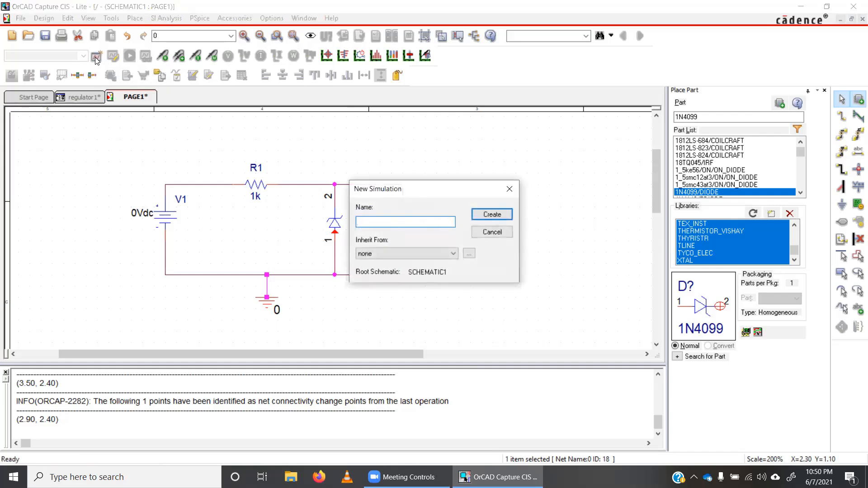
{"action": "type", "text": "reg1"}
{"action": "left_click", "coordinate": [492, 213]}
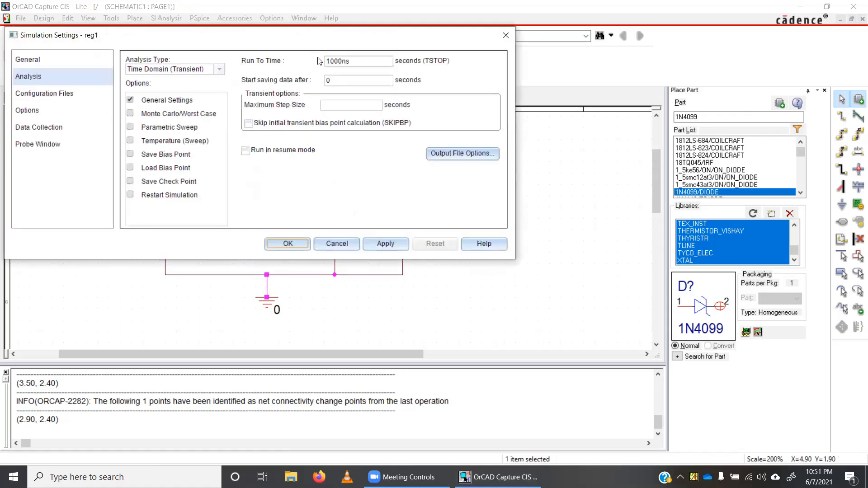
{"action": "left_click", "coordinate": [317, 131]}
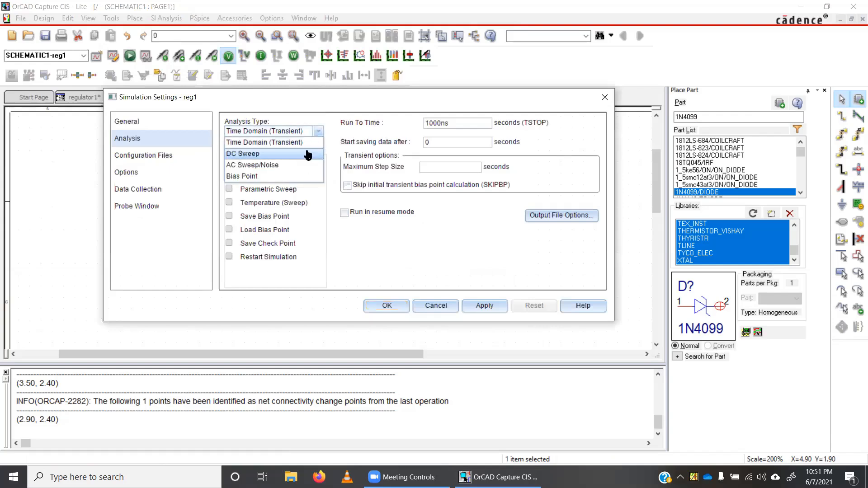
{"action": "left_click", "coordinate": [276, 155]}
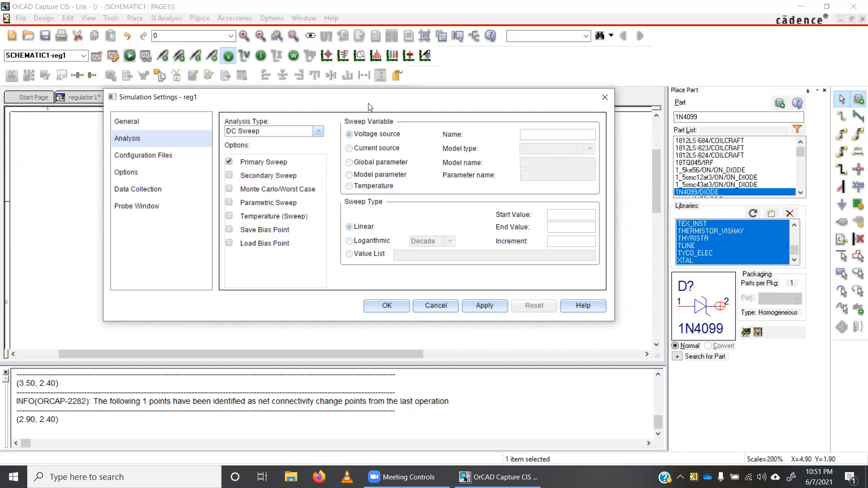
Configure the primary sweep for voltage source v1, linear from 2 to 20 with an increment of 0.5.
{"action": "left_click_drag", "start_coordinate": [368, 105], "coordinate": [509, 107]}
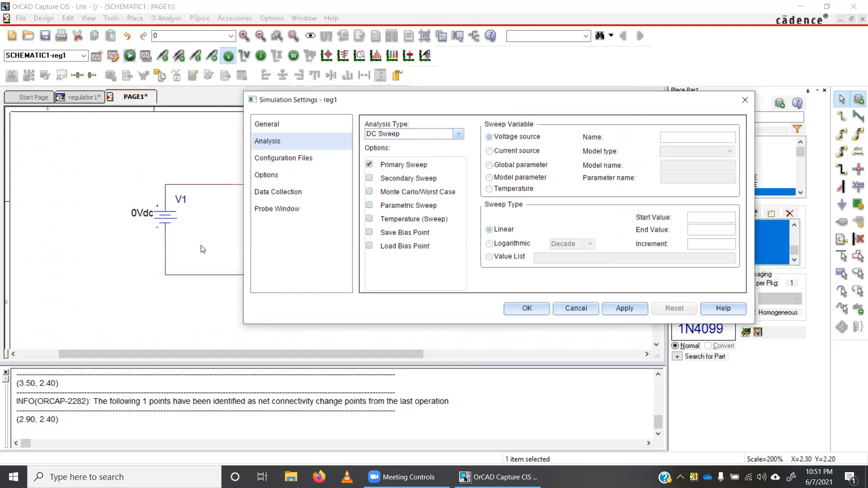
{"action": "left_click", "coordinate": [682, 134]}
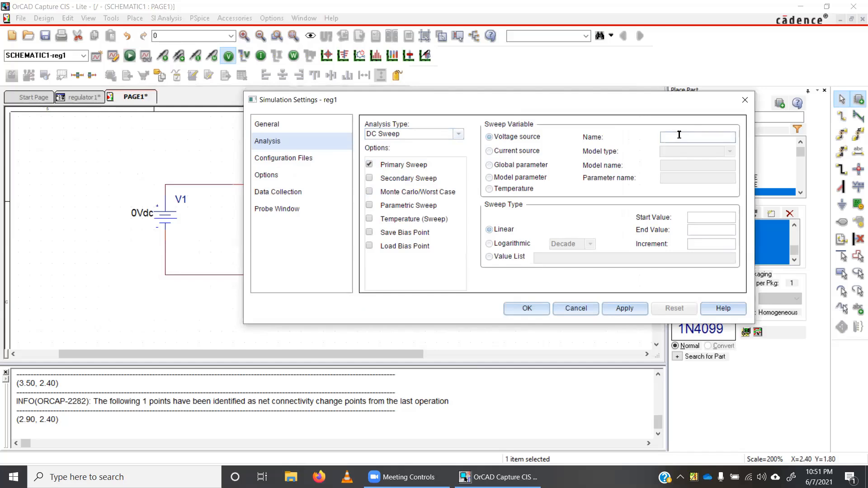
{"action": "type", "text": "v1"}
{"action": "left_click", "coordinate": [704, 219]}
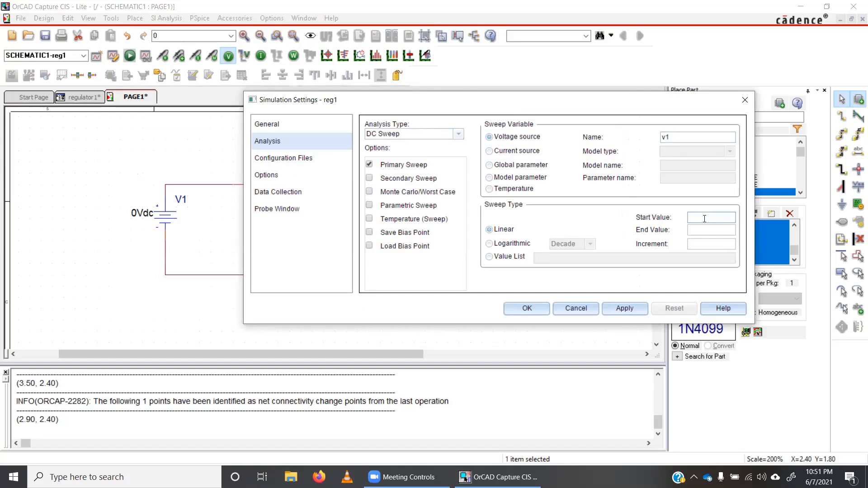
{"action": "type", "text": "2"}
{"action": "left_click", "coordinate": [696, 229]}
{"action": "type", "text": "20"}
{"action": "left_click", "coordinate": [692, 243]}
{"action": "type", "text": "0.5"}
{"action": "left_click", "coordinate": [540, 307]}
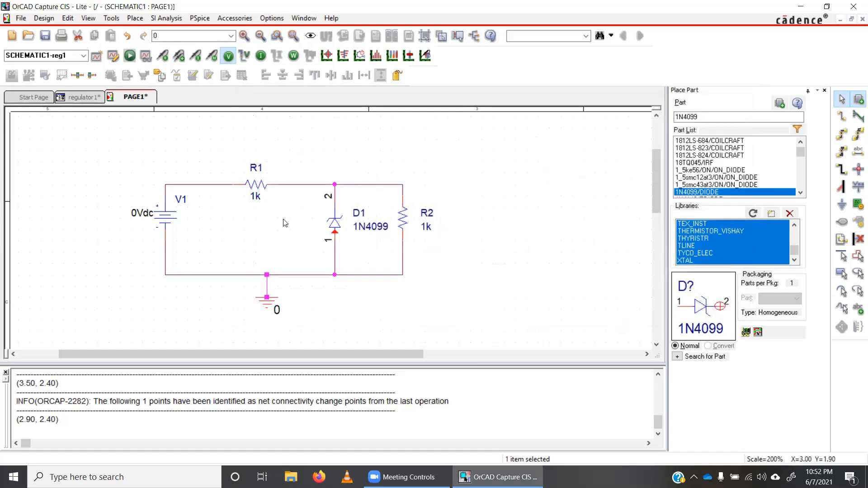
Set the value of resistor R1 to 20.
{"action": "double_click", "coordinate": [255, 196]}
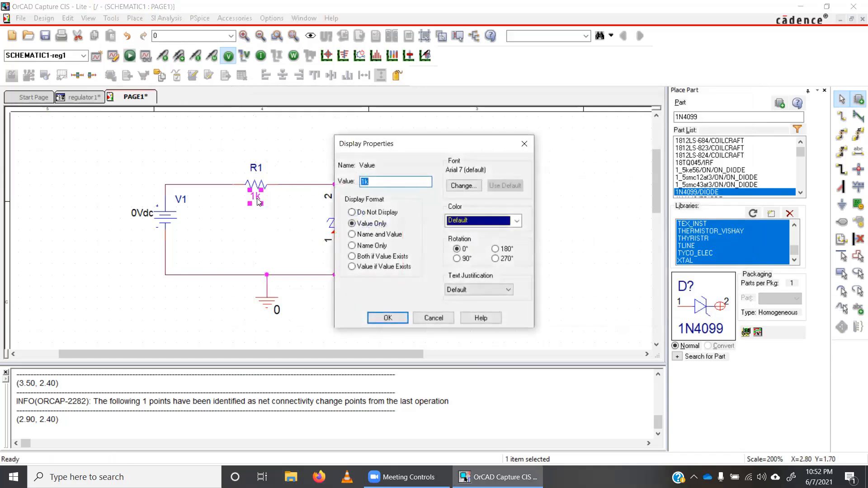
{"action": "type", "text": "20"}
{"action": "left_click", "coordinate": [383, 317]}
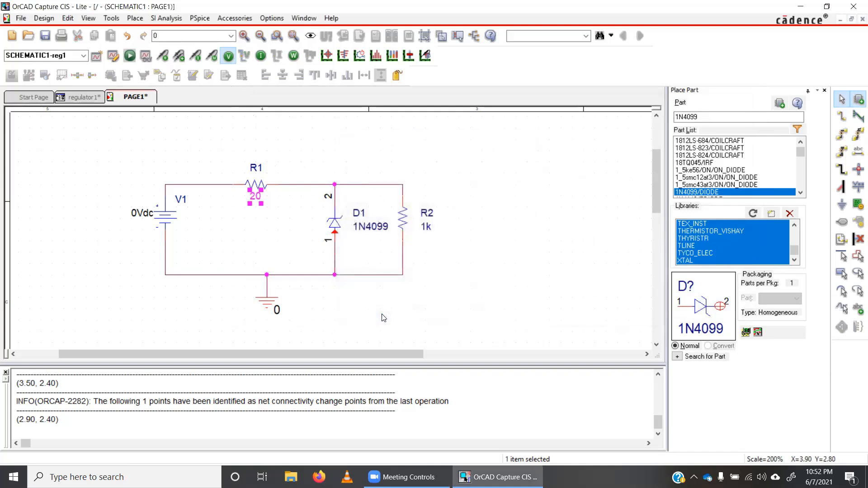
Set the value of load resistor R2 to 100.
{"action": "double_click", "coordinate": [428, 227]}
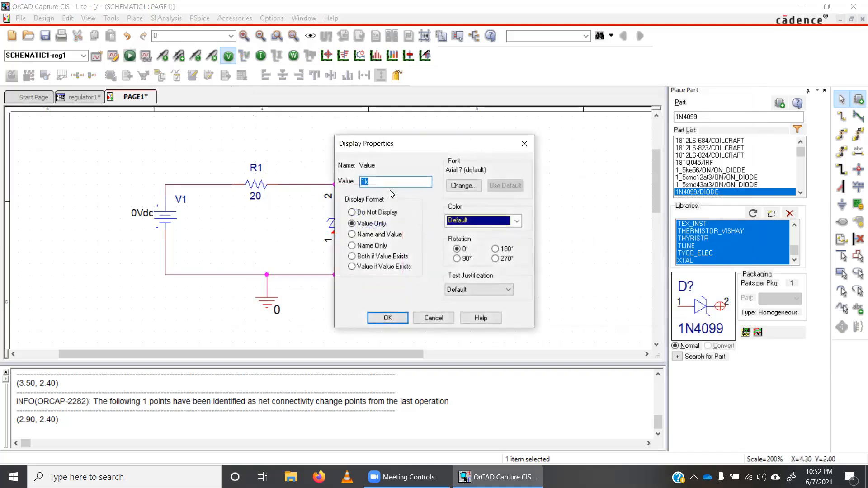
{"action": "type", "text": "100"}
{"action": "left_click", "coordinate": [387, 317]}
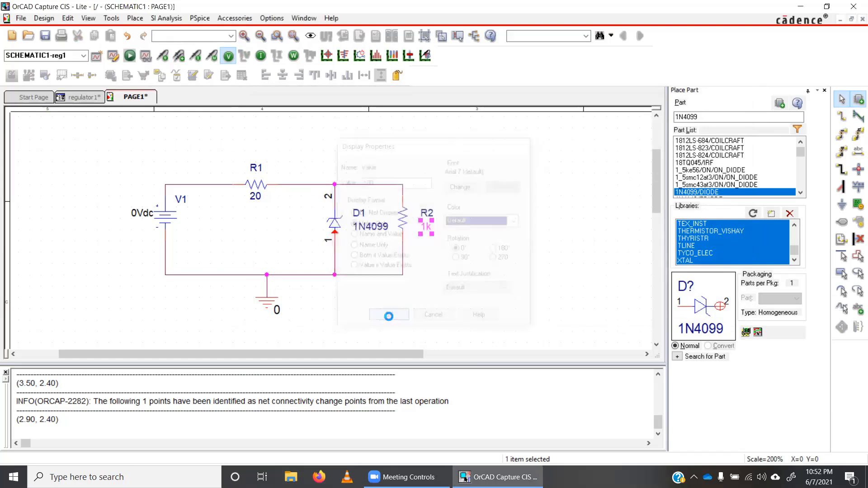
Set the DC value of voltage source V1 to 12Vdc.
{"action": "double_click", "coordinate": [141, 212]}
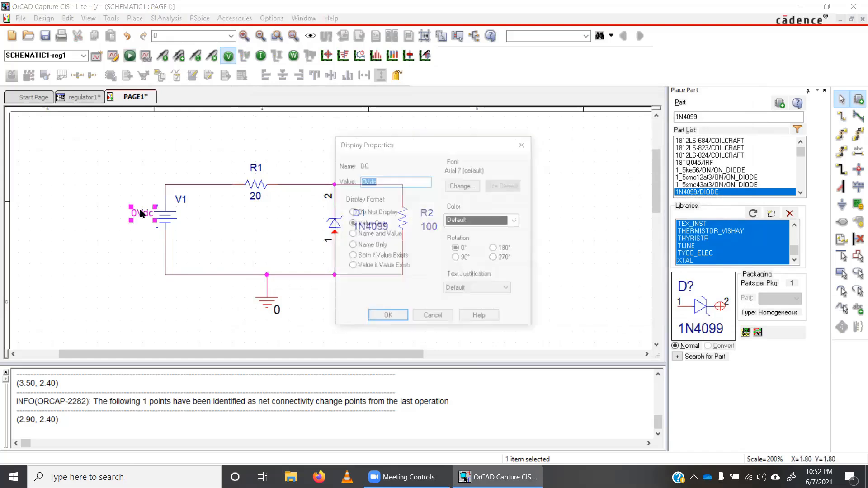
{"action": "left_click", "coordinate": [364, 183]}
{"action": "key", "text": "BackSpace"}
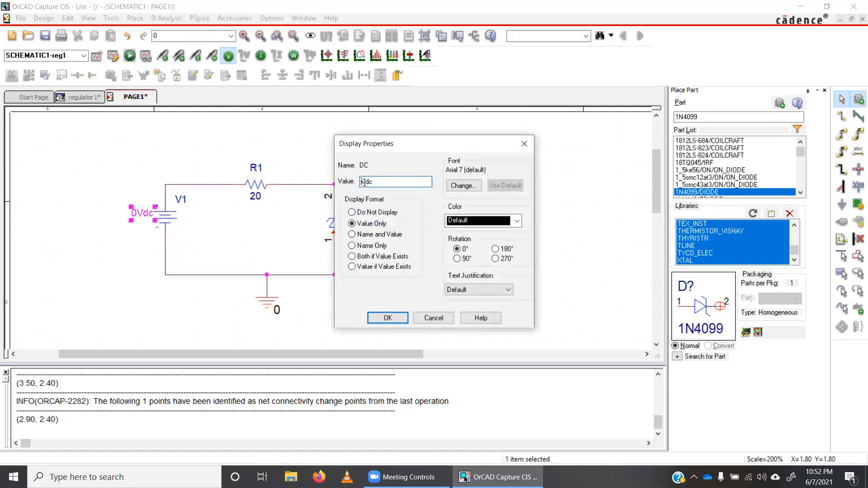
{"action": "type", "text": "12"}
{"action": "left_click", "coordinate": [387, 318]}
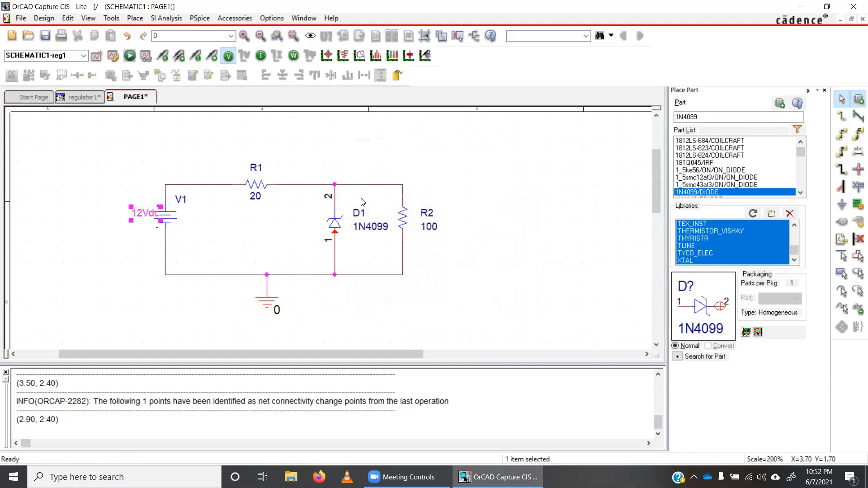
Place a voltage marker on the output node at the upper end of R2.
{"action": "left_click", "coordinate": [167, 62]}
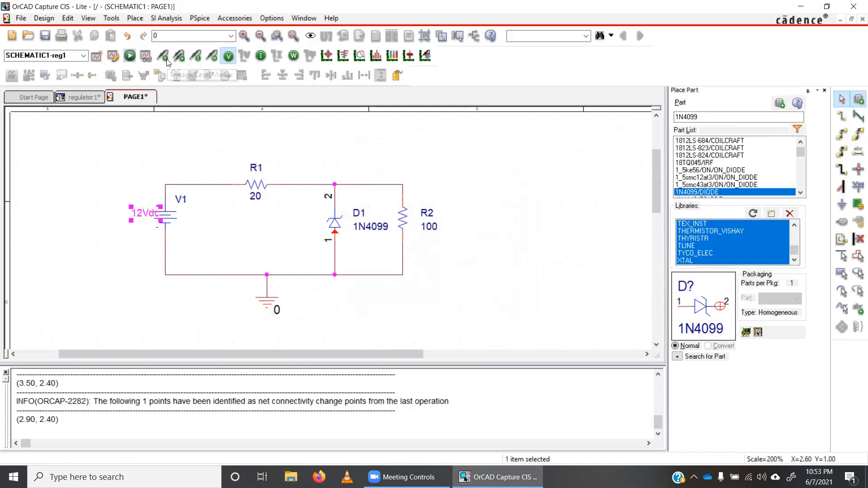
{"action": "key", "text": "Escape"}
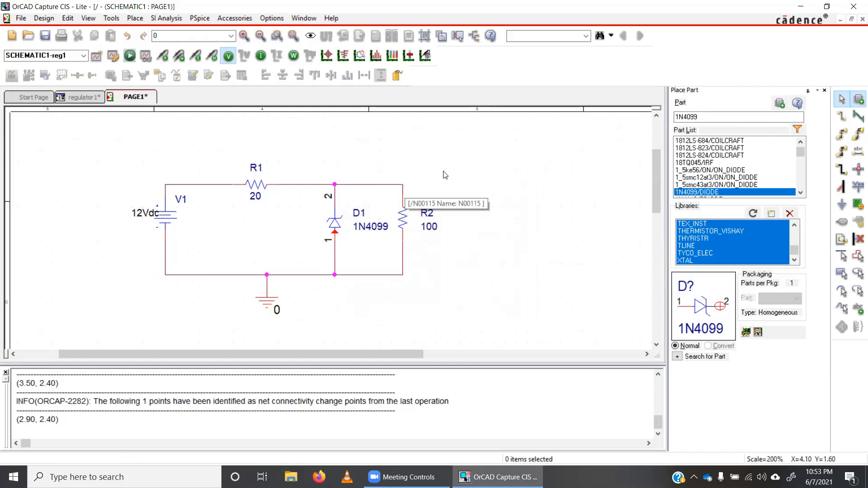
{"action": "left_click", "coordinate": [453, 141]}
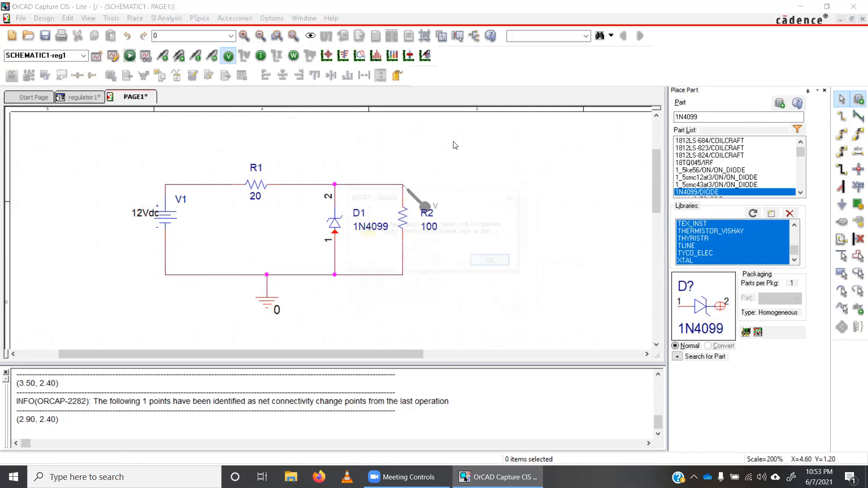
{"action": "left_click", "coordinate": [492, 263]}
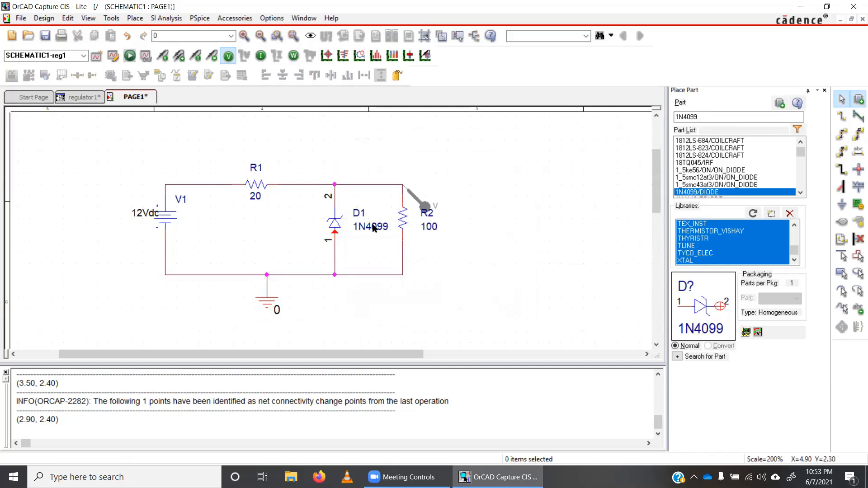
Run the reg1 simulation and bring up its PSpice A/D plot window, moved so the schematic's voltage marker stays visible.
{"action": "left_click", "coordinate": [130, 56]}
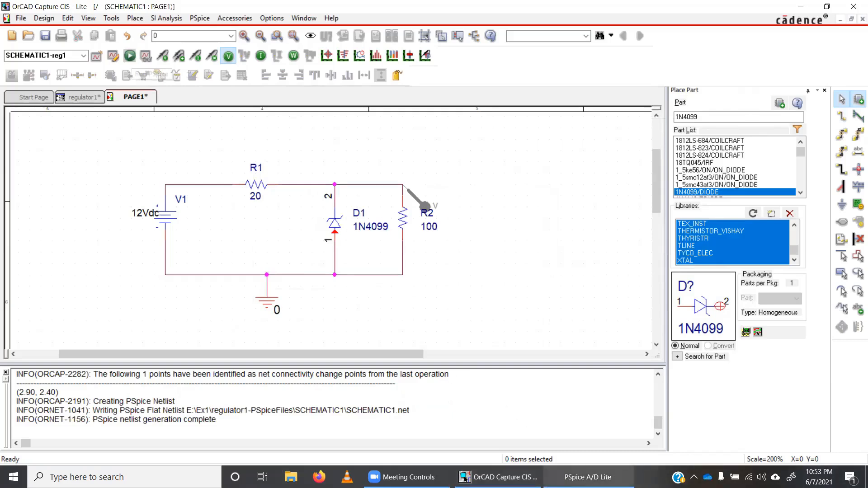
{"action": "left_click", "coordinate": [603, 477]}
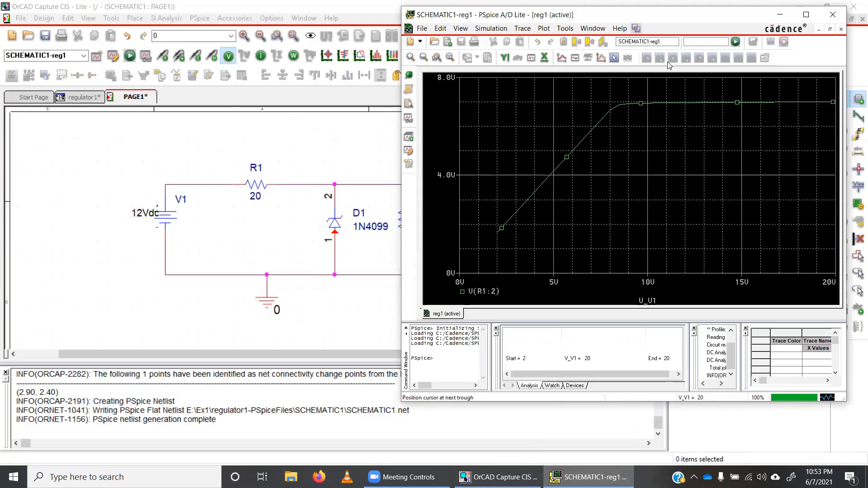
{"action": "left_click_drag", "start_coordinate": [627, 12], "coordinate": [672, 37]}
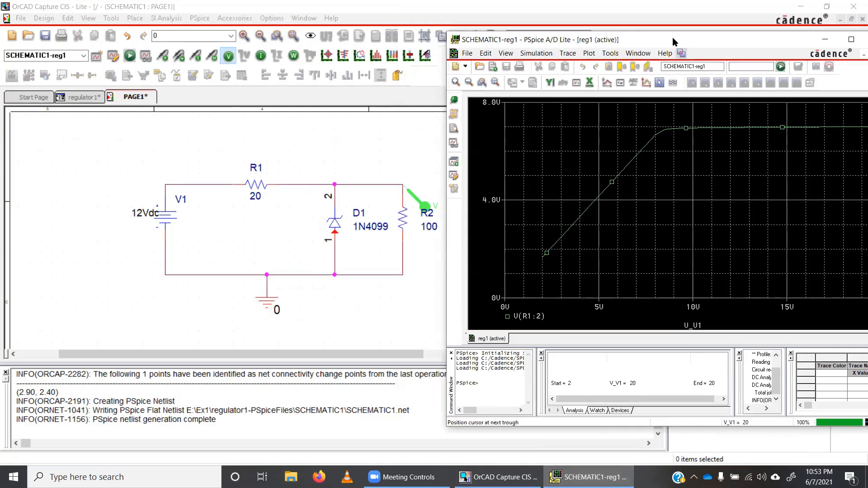
Change the V(R1:2) trace properties to a much thicker line width.
{"action": "left_click", "coordinate": [642, 150]}
{"action": "right_click", "coordinate": [642, 150]}
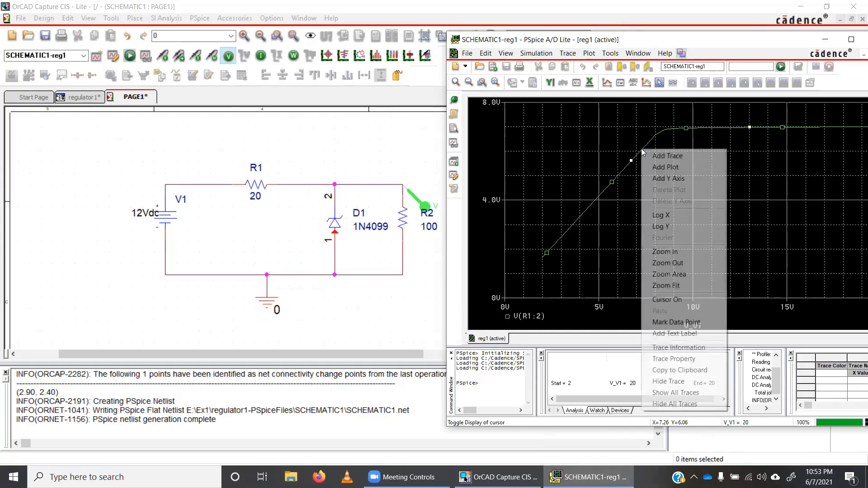
{"action": "left_click", "coordinate": [700, 359]}
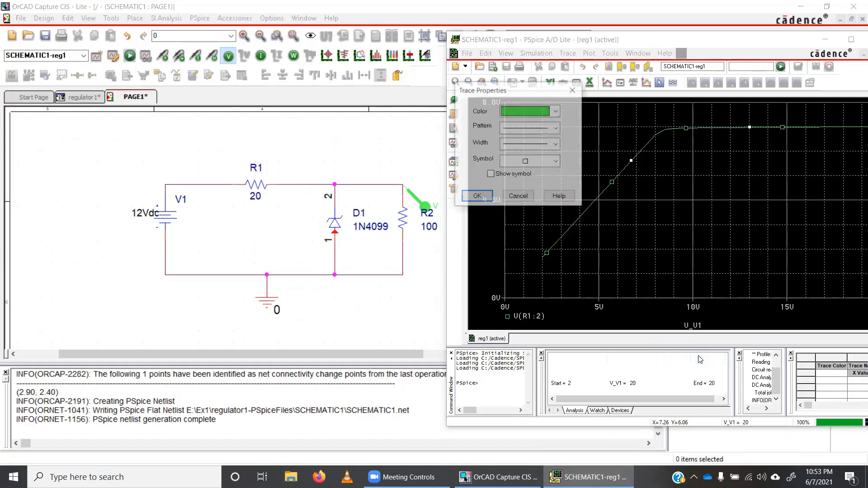
{"action": "left_click", "coordinate": [557, 132]}
{"action": "left_click", "coordinate": [556, 132]}
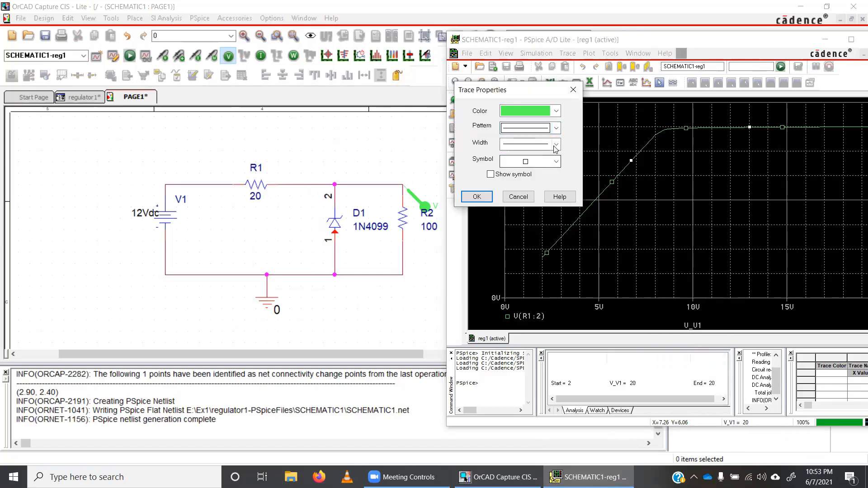
{"action": "left_click", "coordinate": [555, 145]}
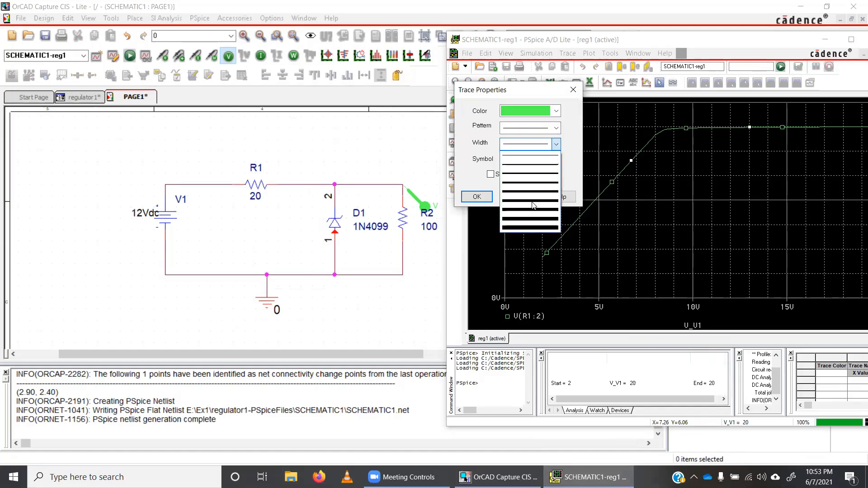
{"action": "left_click", "coordinate": [531, 206]}
{"action": "left_click", "coordinate": [481, 198]}
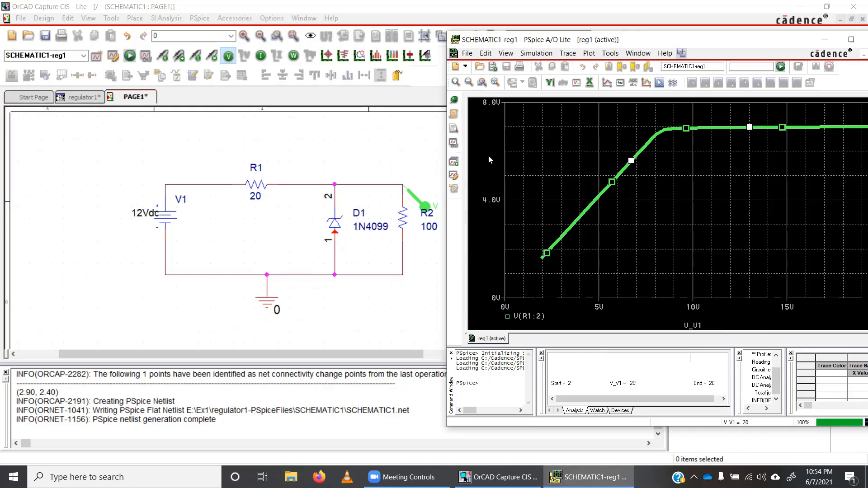
Return to the schematic in OrCAD Capture and delete load resistor R2.
{"action": "left_click", "coordinate": [473, 54]}
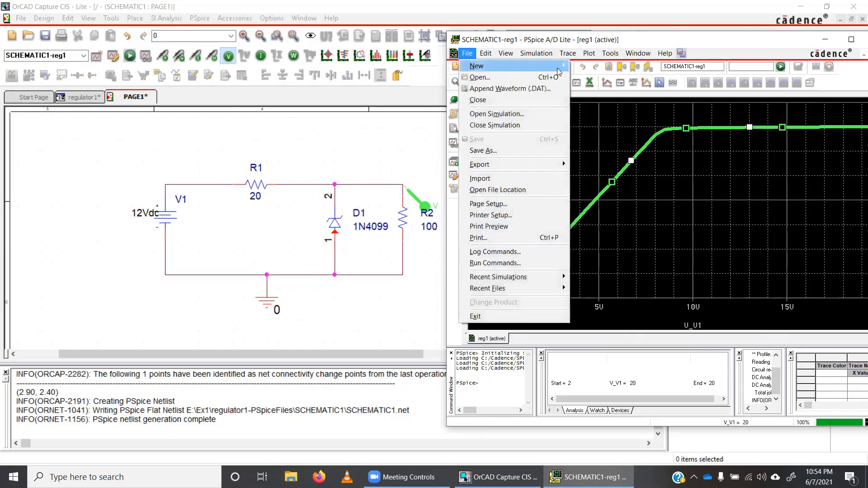
{"action": "left_click", "coordinate": [396, 156]}
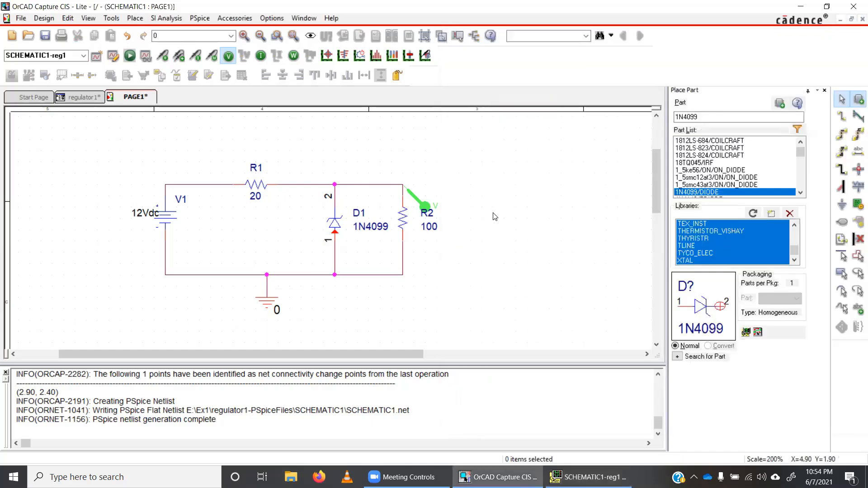
{"action": "left_click", "coordinate": [402, 222]}
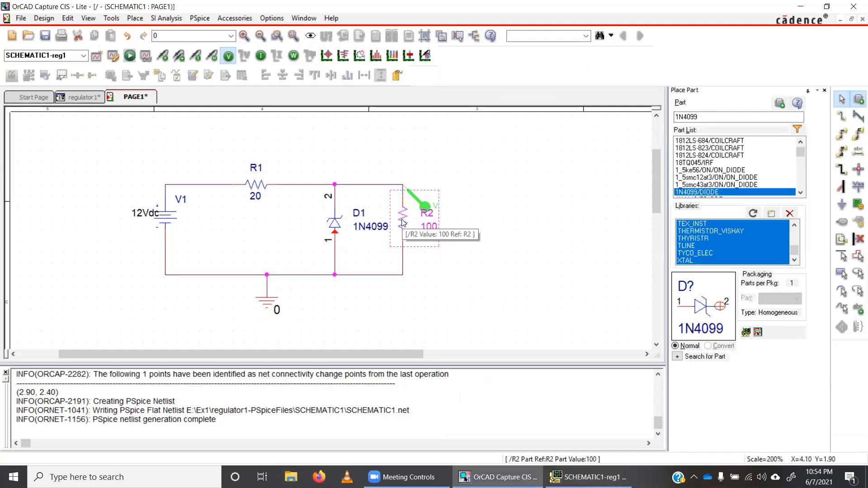
{"action": "key", "text": "Delete"}
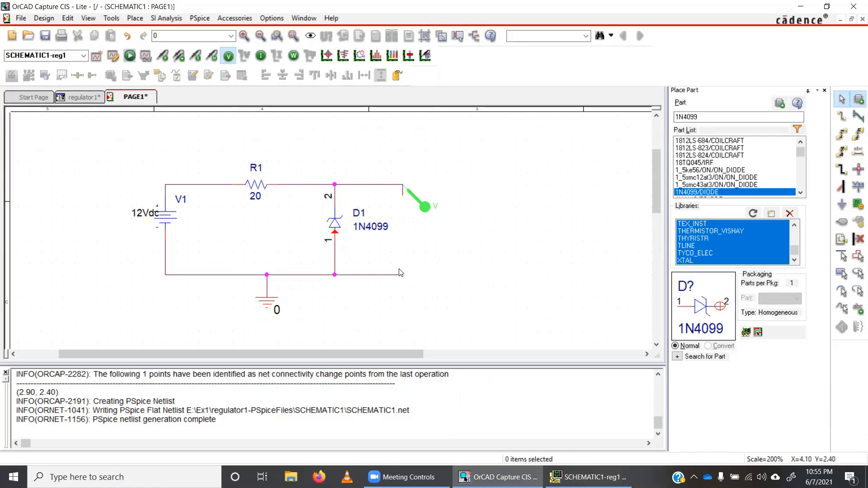
Delete the leftover wires of the removed load branch and the voltage marker, leaving only the source, R1 and Zener loop.
{"action": "left_click", "coordinate": [387, 275]}
{"action": "key", "text": "Delete"}
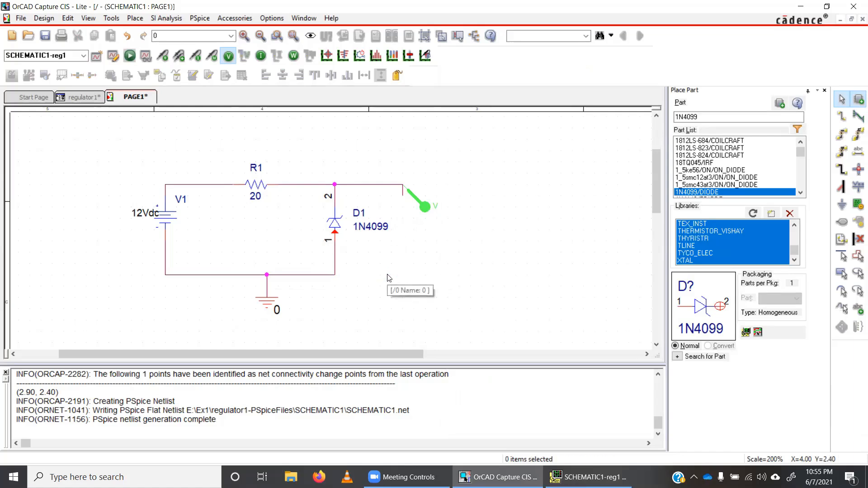
{"action": "left_click", "coordinate": [374, 185]}
{"action": "key", "text": "Delete"}
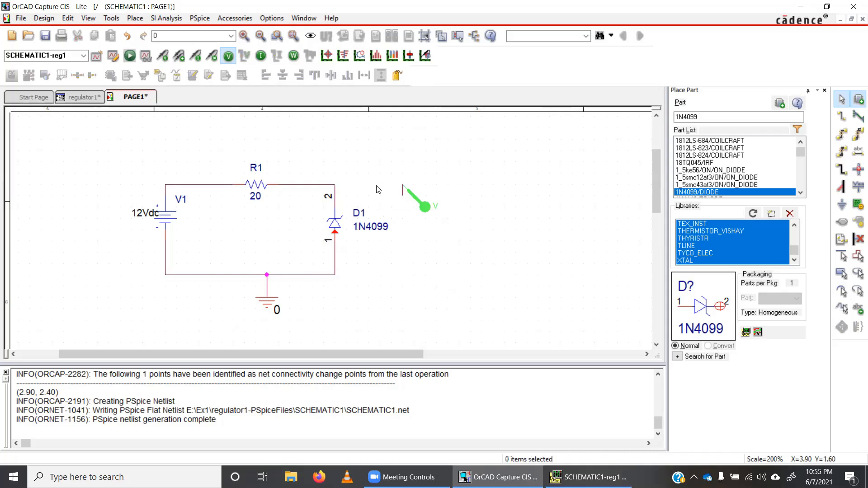
{"action": "left_click", "coordinate": [419, 198]}
{"action": "key", "text": "Delete"}
{"action": "left_click", "coordinate": [403, 194]}
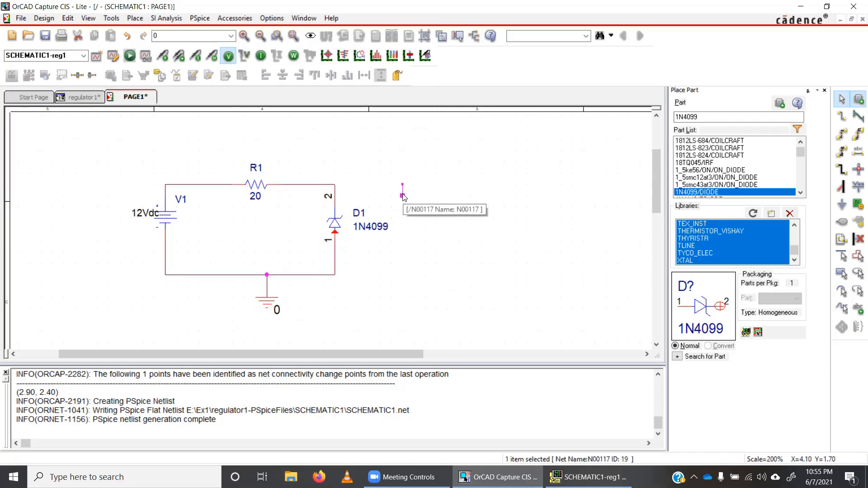
{"action": "key", "text": "Delete"}
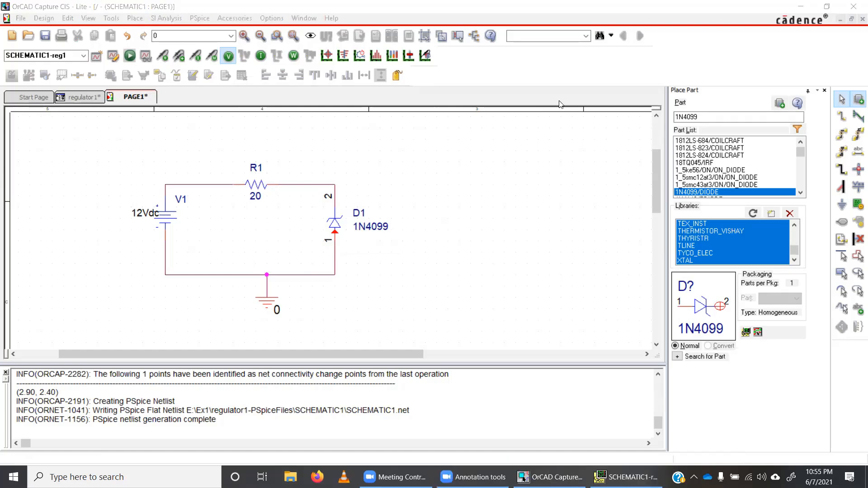
{"action": "left_click_drag", "start_coordinate": [449, 260], "coordinate": [614, 261]}
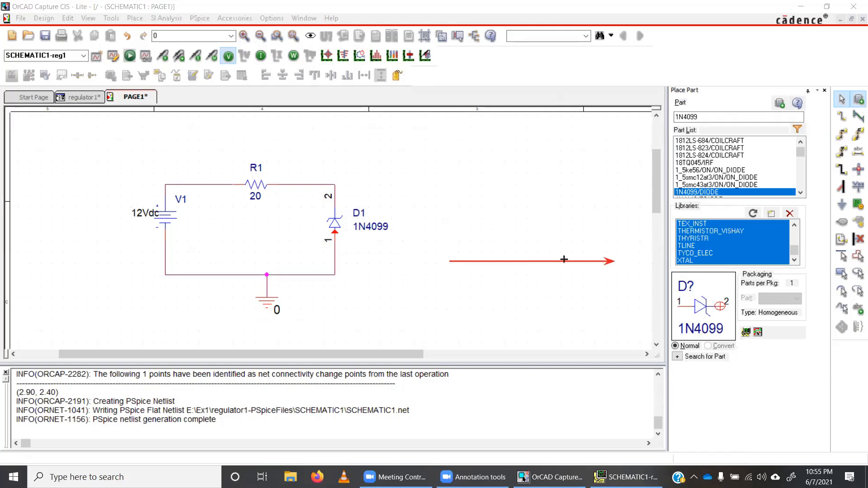
{"action": "left_click_drag", "start_coordinate": [457, 276], "coordinate": [455, 138]}
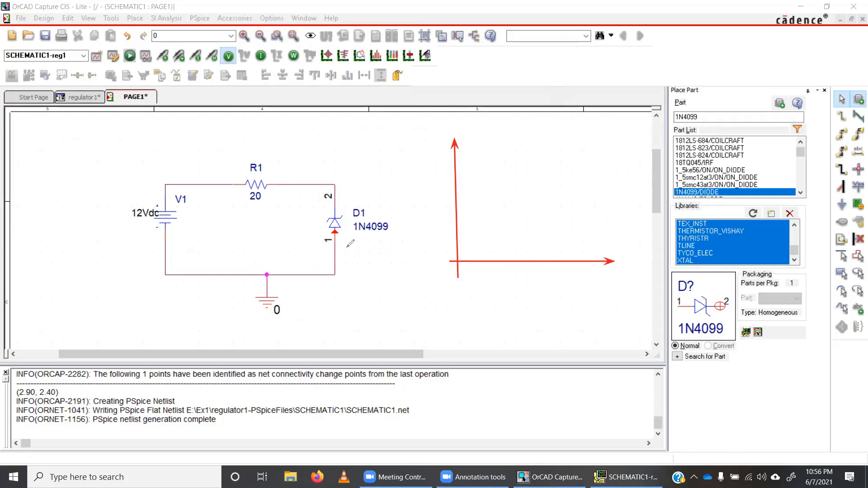
{"action": "left_click_drag", "start_coordinate": [608, 270], "coordinate": [616, 270]}
{"action": "left_click_drag", "start_coordinate": [437, 128], "coordinate": [441, 141]}
{"action": "left_click_drag", "start_coordinate": [430, 126], "coordinate": [442, 125]}
{"action": "left_click_drag", "start_coordinate": [458, 261], "coordinate": [464, 258]}
{"action": "left_click_drag", "start_coordinate": [491, 232], "coordinate": [498, 150]}
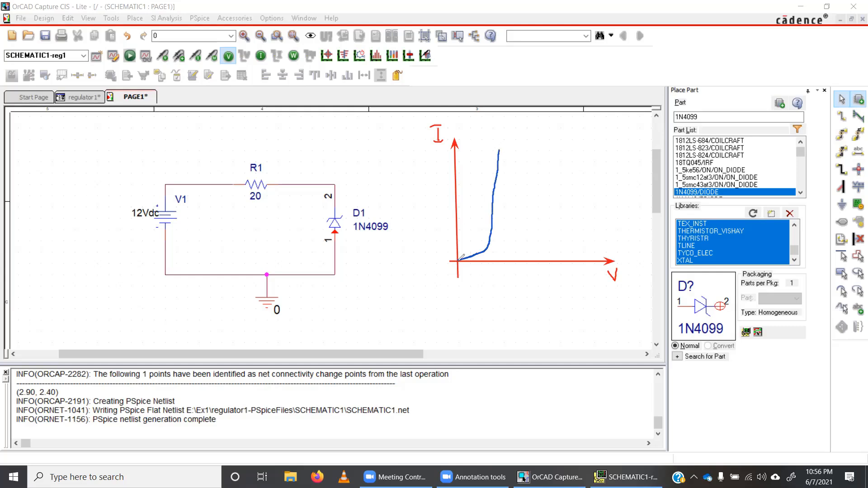
{"action": "left_click_drag", "start_coordinate": [457, 260], "coordinate": [452, 263]}
{"action": "left_click_drag", "start_coordinate": [385, 261], "coordinate": [376, 261]}
{"action": "left_click_drag", "start_coordinate": [373, 261], "coordinate": [375, 291]}
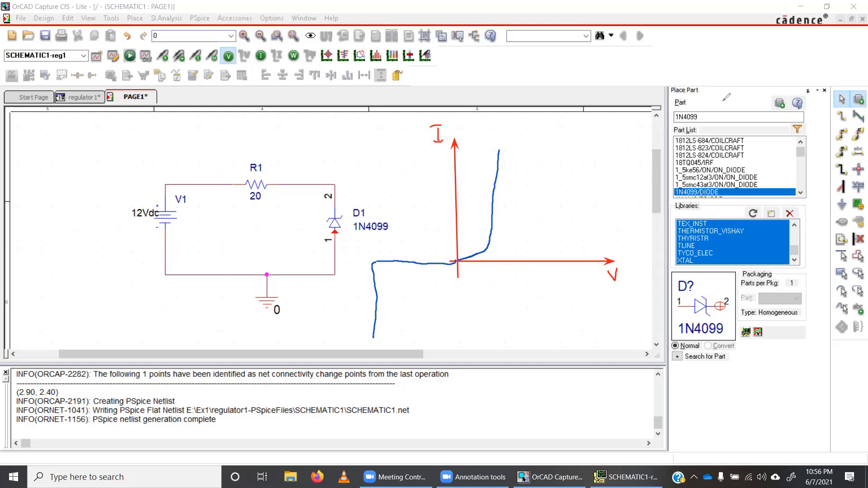
{"action": "mouse_move", "coordinate": [444, 119]}
{"action": "left_mouse_down"}
{"action": "mouse_move", "coordinate": [419, 145]}
{"action": "mouse_move", "coordinate": [446, 133]}
{"action": "mouse_move", "coordinate": [439, 119]}
{"action": "left_mouse_up"}
{"action": "mouse_move", "coordinate": [621, 267]}
{"action": "left_mouse_down"}
{"action": "mouse_move", "coordinate": [597, 276]}
{"action": "mouse_move", "coordinate": [619, 271]}
{"action": "left_mouse_up"}
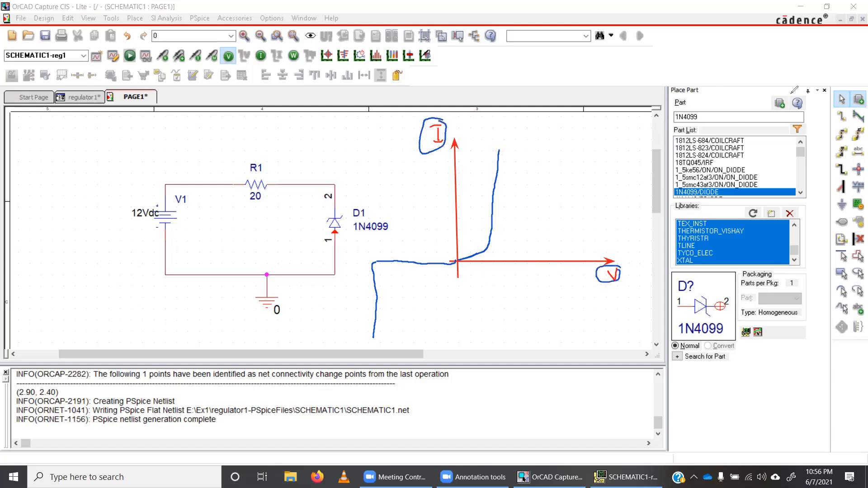
{"action": "left_click", "coordinate": [804, 81]}
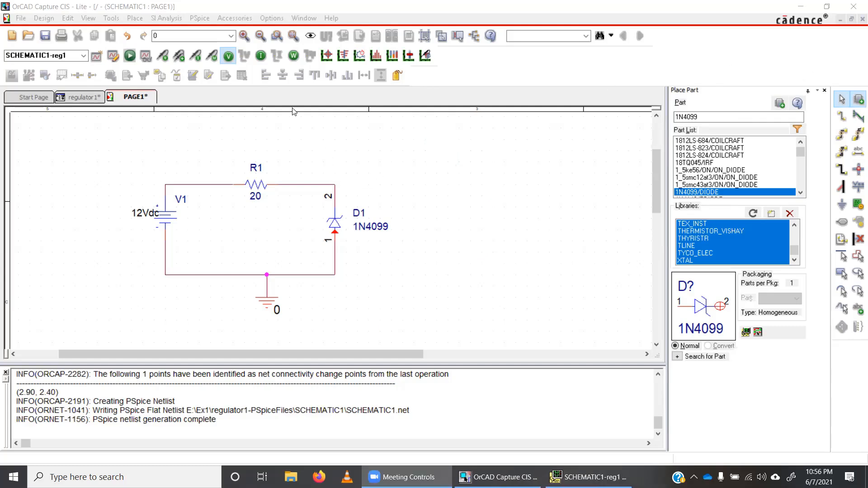
Edit the reg1 simulation profile so the DC sweep of v1 runs from -10 to 10 with an increment of 0.05.
{"action": "left_click", "coordinate": [114, 56]}
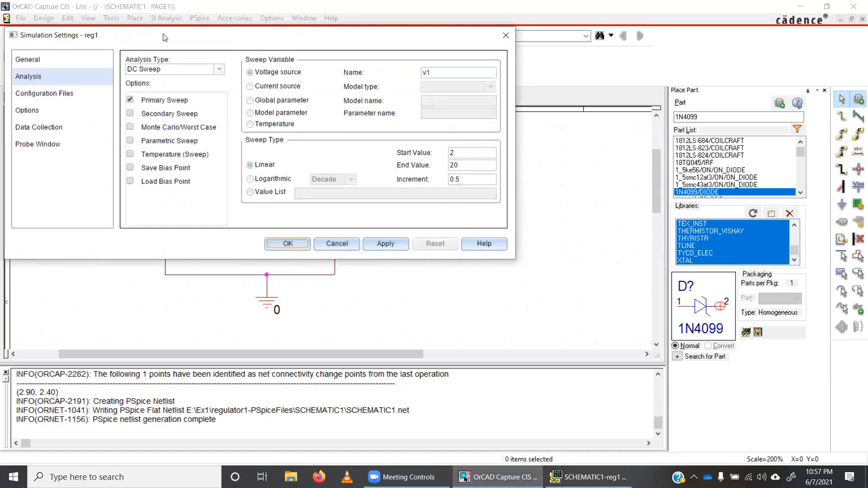
{"action": "left_click_drag", "start_coordinate": [163, 37], "coordinate": [220, 106]}
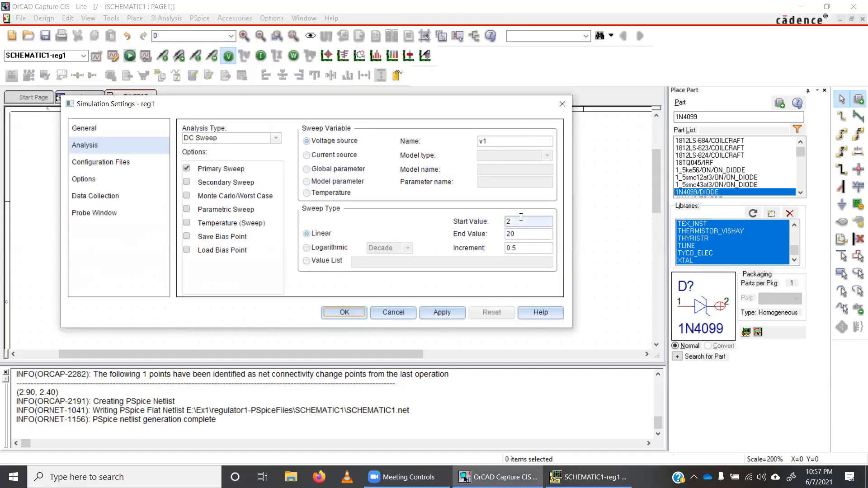
{"action": "left_click_drag", "start_coordinate": [519, 220], "coordinate": [490, 222]}
{"action": "type", "text": "-"}
{"action": "type", "text": "10"}
{"action": "key", "text": "Tab"}
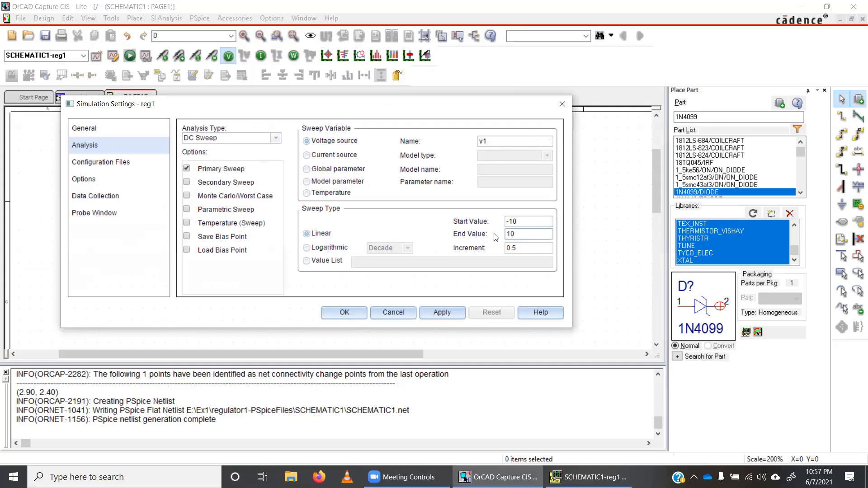
{"action": "key", "text": "Tab"}
{"action": "type", "text": "0.05"}
{"action": "left_click", "coordinate": [357, 316]}
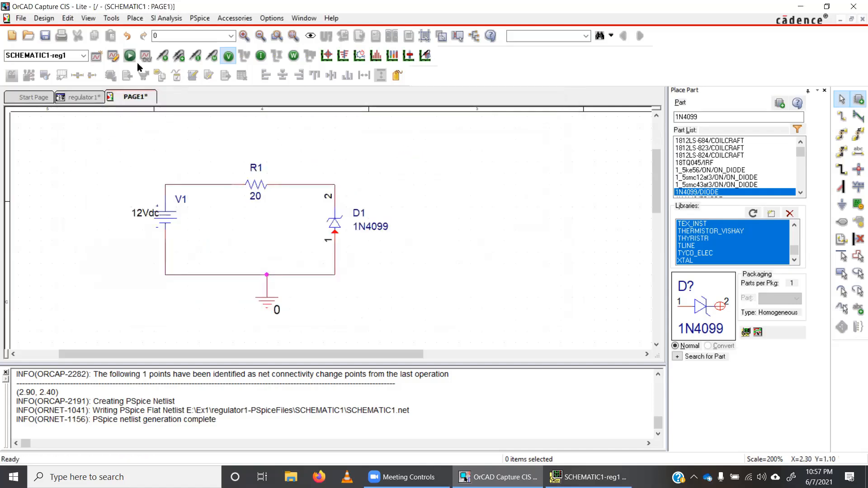
Run the reg1 simulation and add the diode current trace I(D1) to the empty plot in PSpice A/D.
{"action": "left_click", "coordinate": [130, 59]}
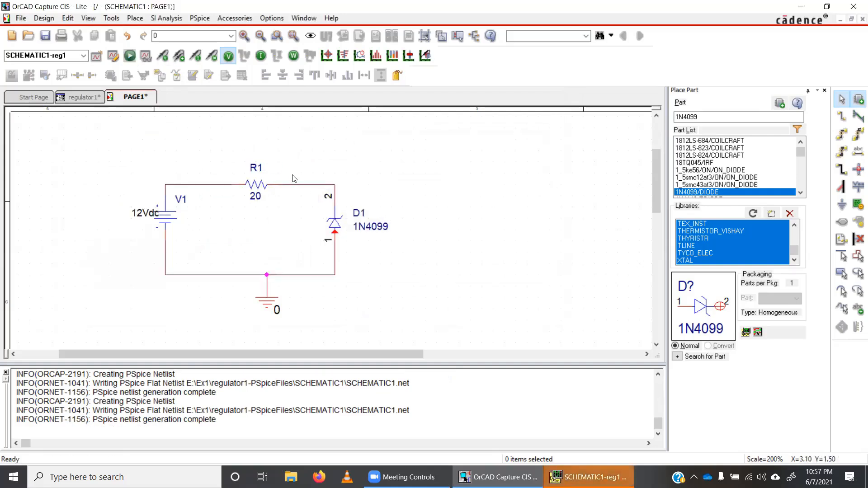
{"action": "left_click", "coordinate": [587, 475]}
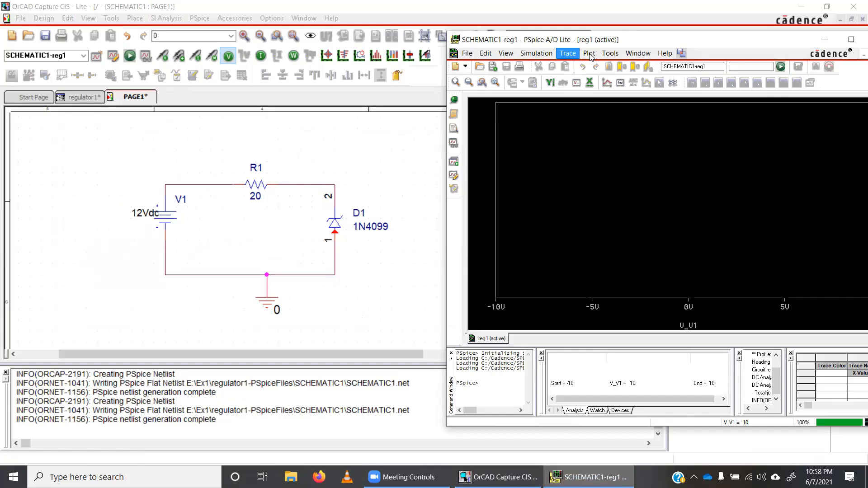
{"action": "left_click", "coordinate": [569, 54]}
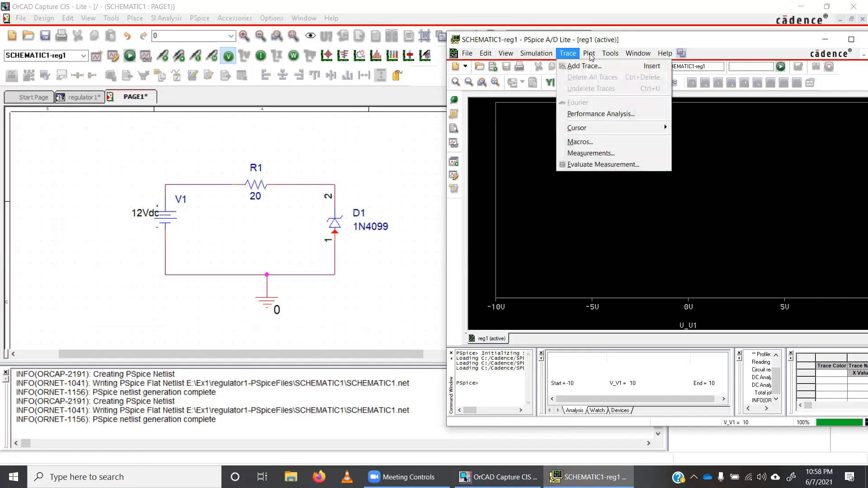
{"action": "left_click", "coordinate": [577, 67]}
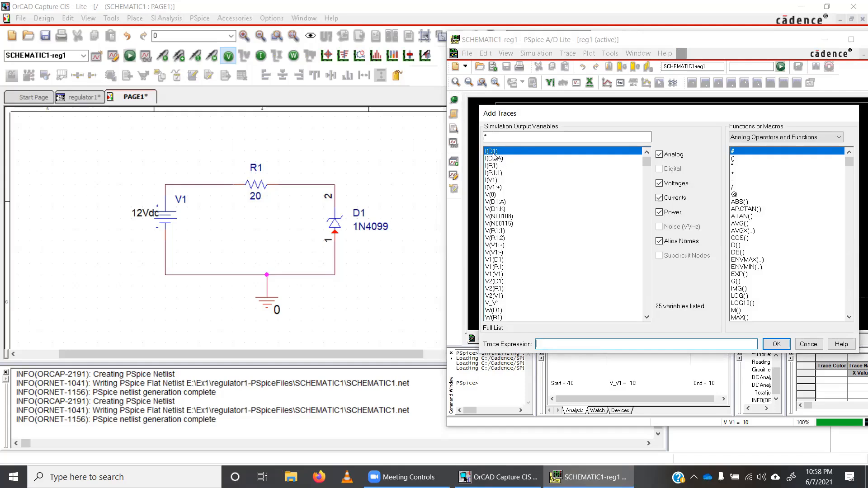
{"action": "left_click", "coordinate": [777, 346]}
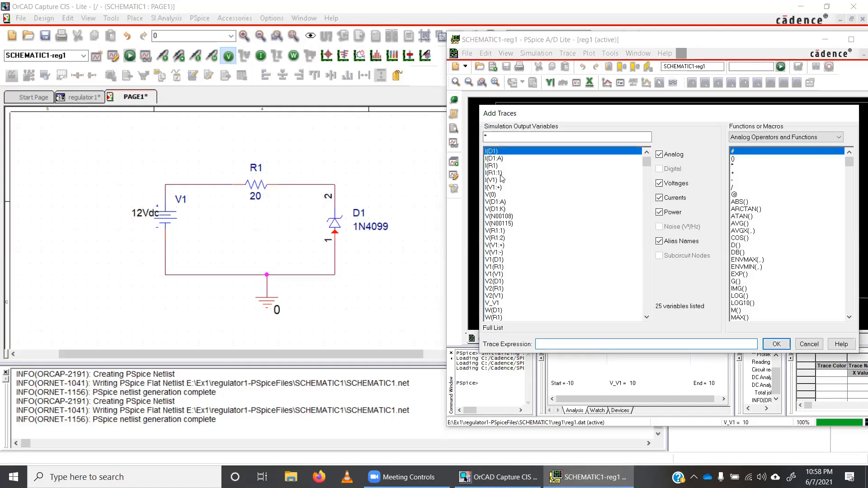
{"action": "left_click", "coordinate": [497, 152]}
{"action": "left_click", "coordinate": [777, 343]}
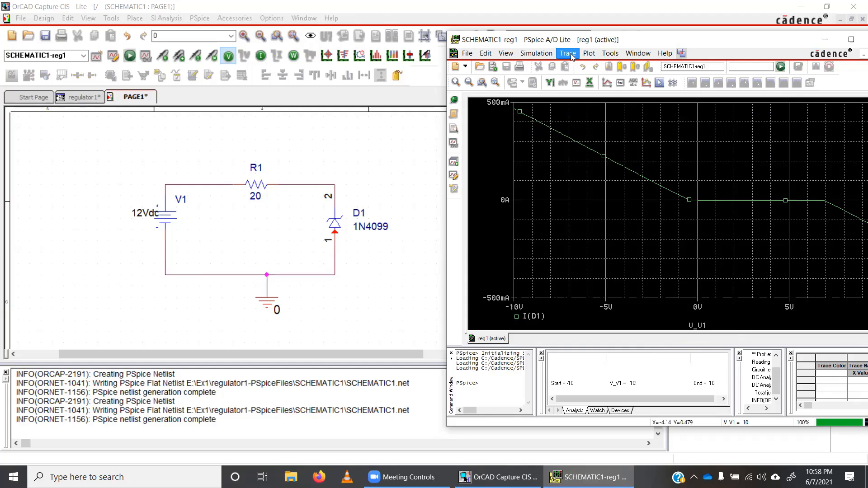
Set the plot's X axis variable to the diode voltage V(D1:A)- V(D1:K).
{"action": "key", "text": "Right"}
{"action": "left_click", "coordinate": [587, 53]}
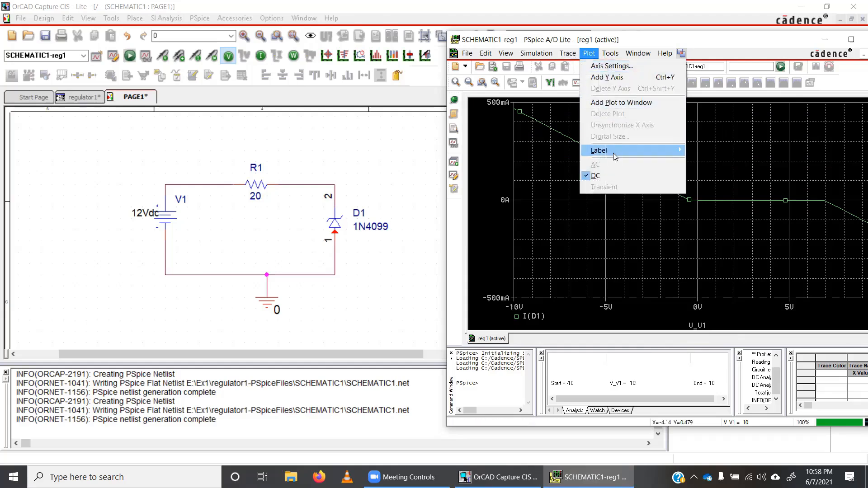
{"action": "left_click", "coordinate": [612, 66]}
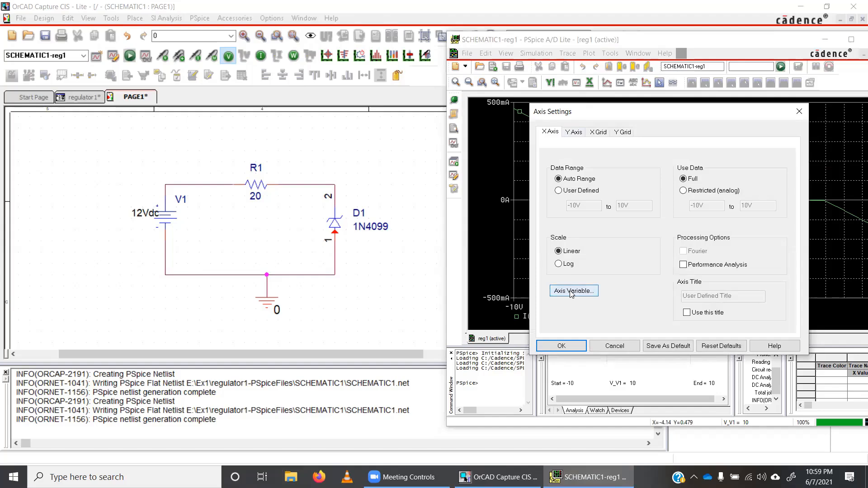
{"action": "left_click", "coordinate": [572, 291]}
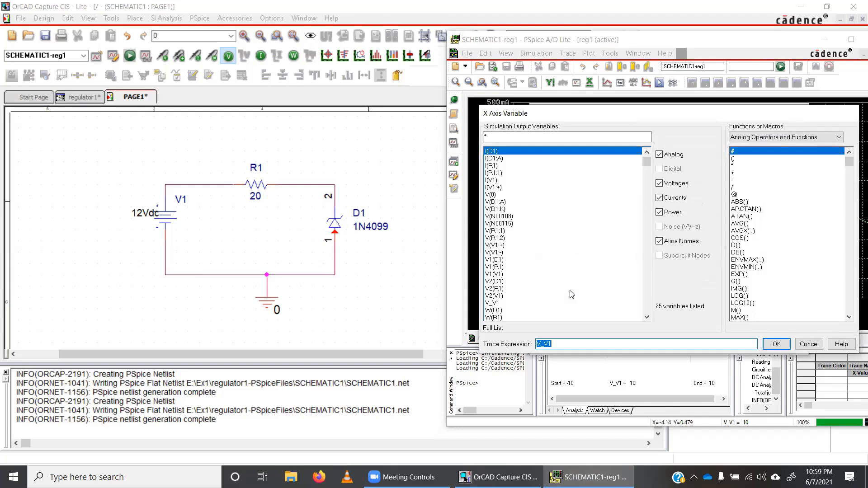
{"action": "left_click", "coordinate": [505, 203]}
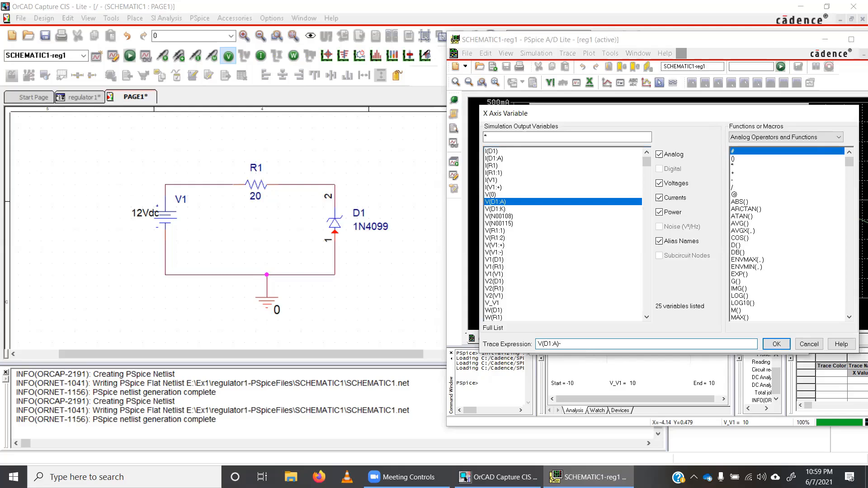
{"action": "left_click", "coordinate": [500, 209]}
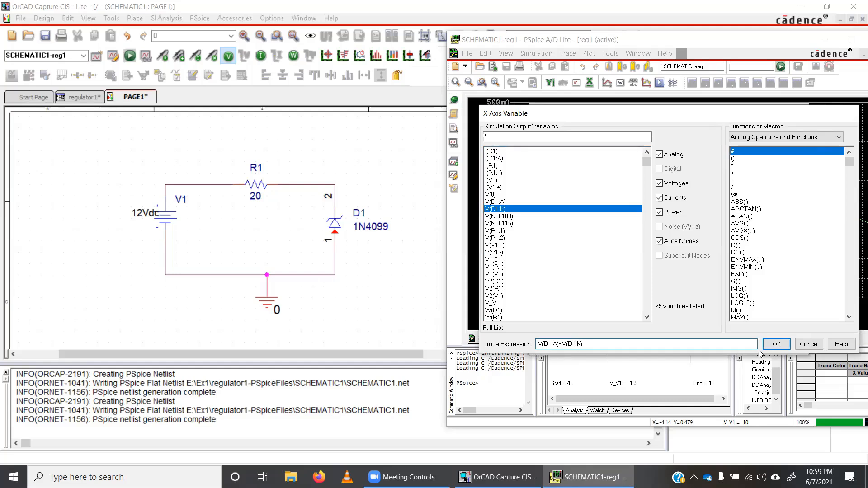
{"action": "left_click", "coordinate": [776, 344]}
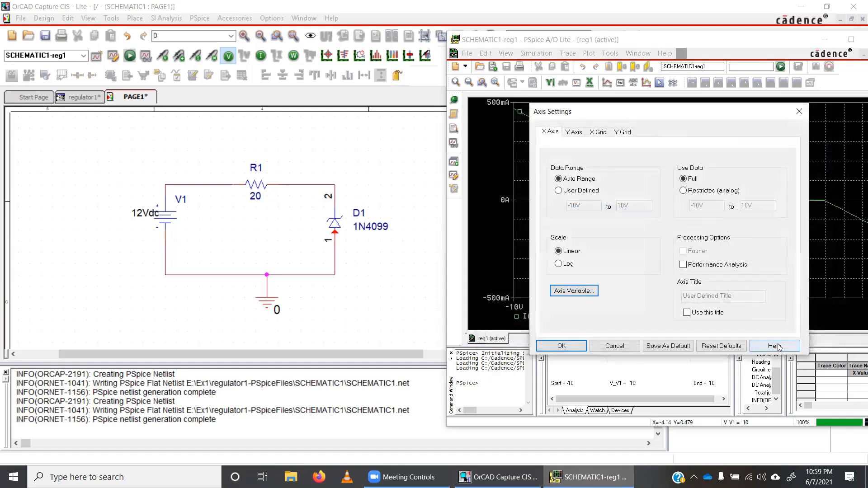
{"action": "left_click", "coordinate": [585, 347]}
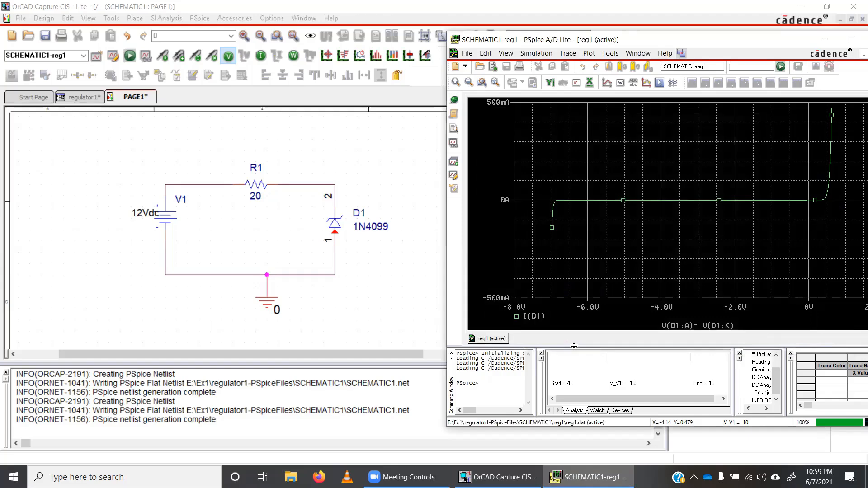
Give the I(D1) trace a thicker line width and maximize the PSpice A/D window.
{"action": "right_click", "coordinate": [555, 208]}
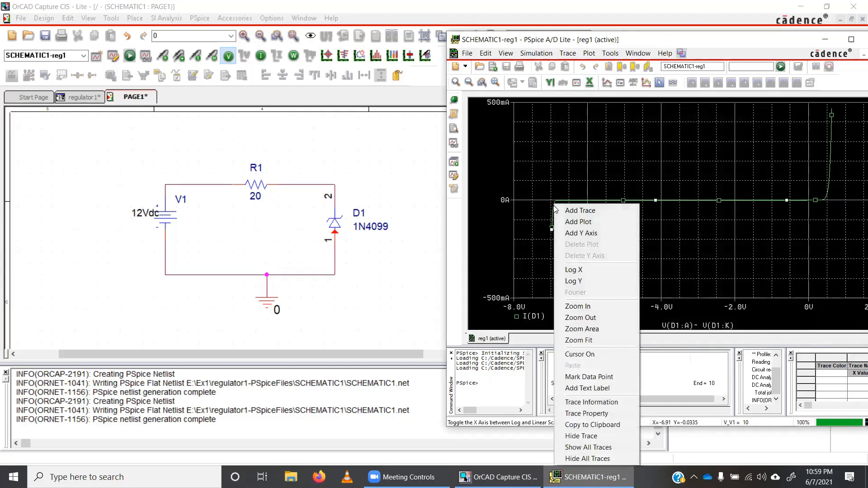
{"action": "left_click", "coordinate": [606, 413]}
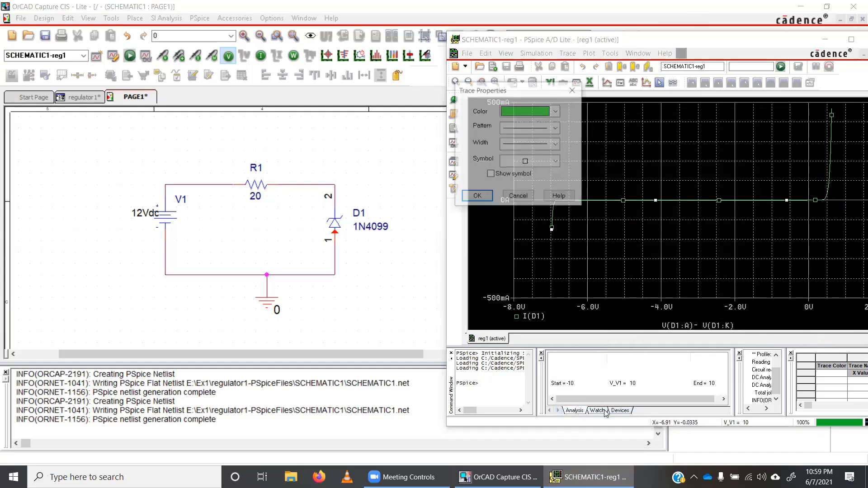
{"action": "left_click", "coordinate": [539, 146]}
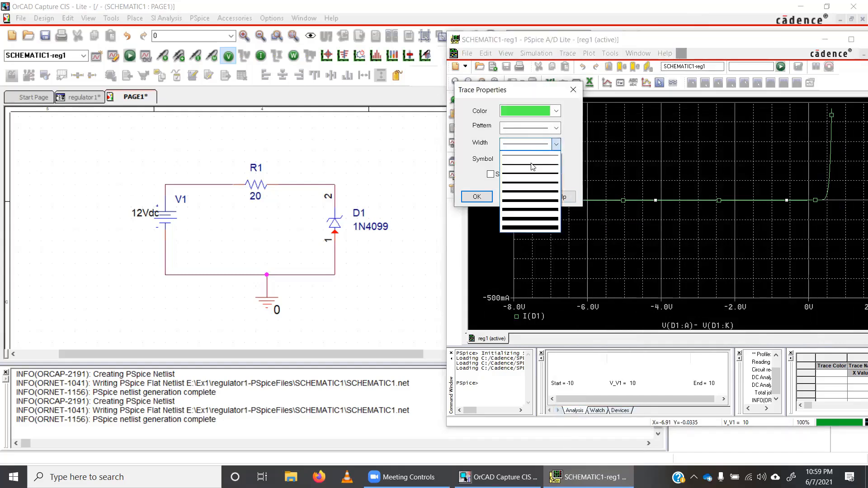
{"action": "left_click", "coordinate": [525, 195]}
{"action": "left_click", "coordinate": [477, 196]}
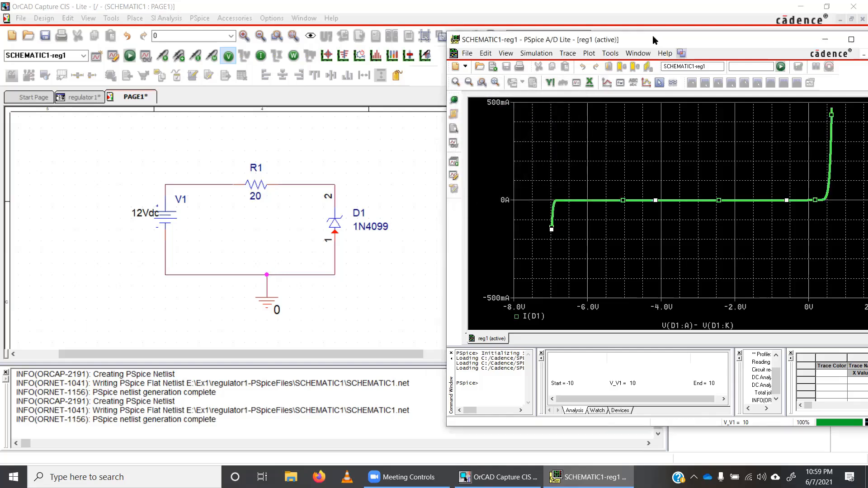
{"action": "left_click_drag", "start_coordinate": [652, 35], "coordinate": [577, 50]}
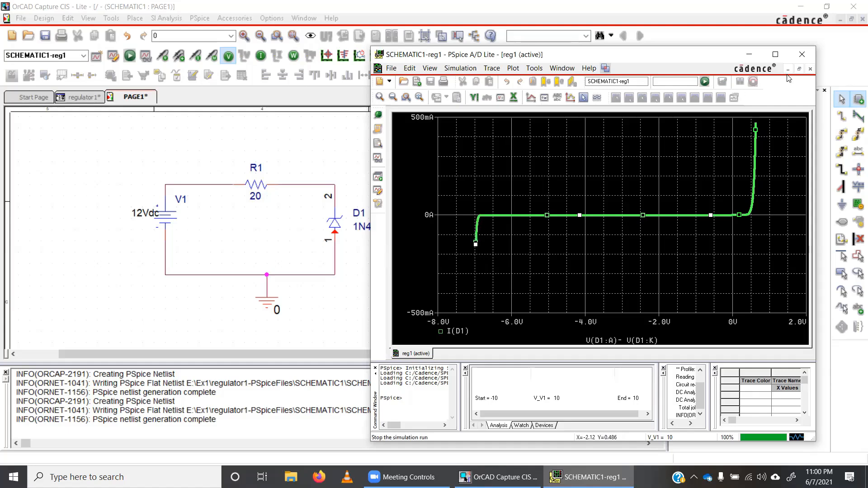
{"action": "left_click", "coordinate": [775, 54]}
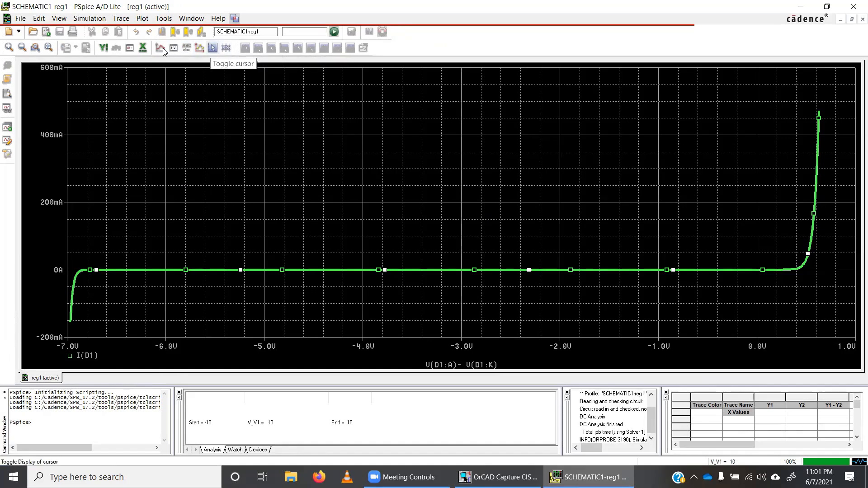
Display the cursors and place the first at the forward end of the I(D1) curve and the second at its breakdown end.
{"action": "left_click", "coordinate": [212, 48]}
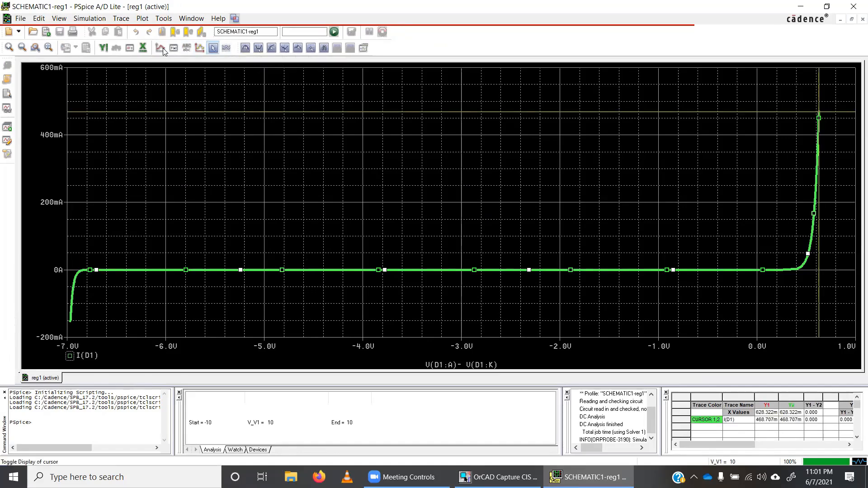
{"action": "left_click", "coordinate": [213, 48]}
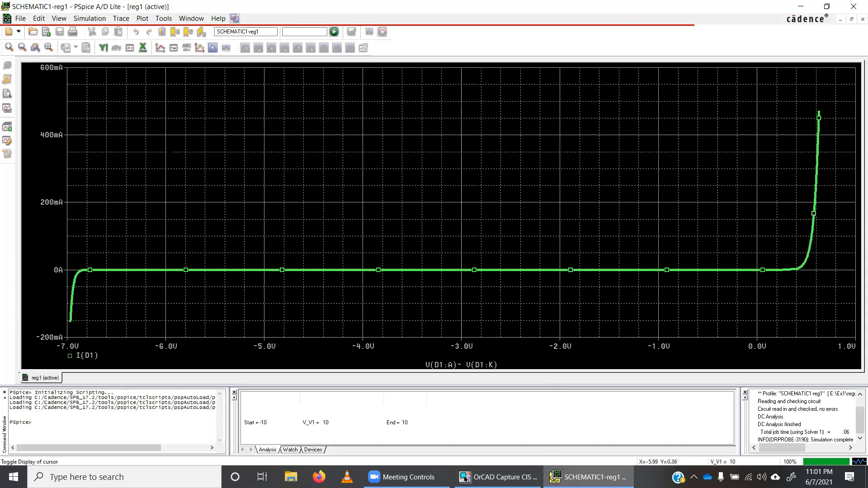
{"action": "left_click_drag", "start_coordinate": [166, 147], "coordinate": [233, 152]}
{"action": "left_click_drag", "start_coordinate": [169, 158], "coordinate": [613, 228]}
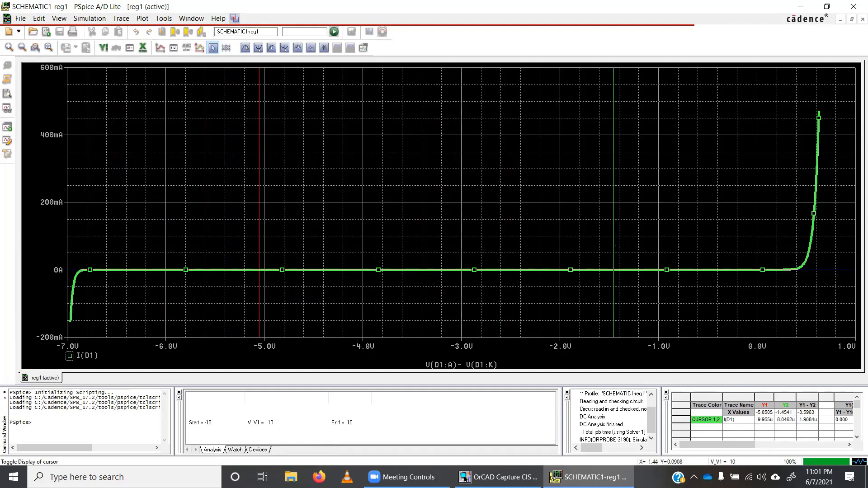
{"action": "mouse_move", "coordinate": [614, 242]}
{"action": "left_mouse_down"}
{"action": "mouse_move", "coordinate": [818, 243]}
{"action": "mouse_move", "coordinate": [812, 252]}
{"action": "mouse_move", "coordinate": [822, 252]}
{"action": "left_mouse_up"}
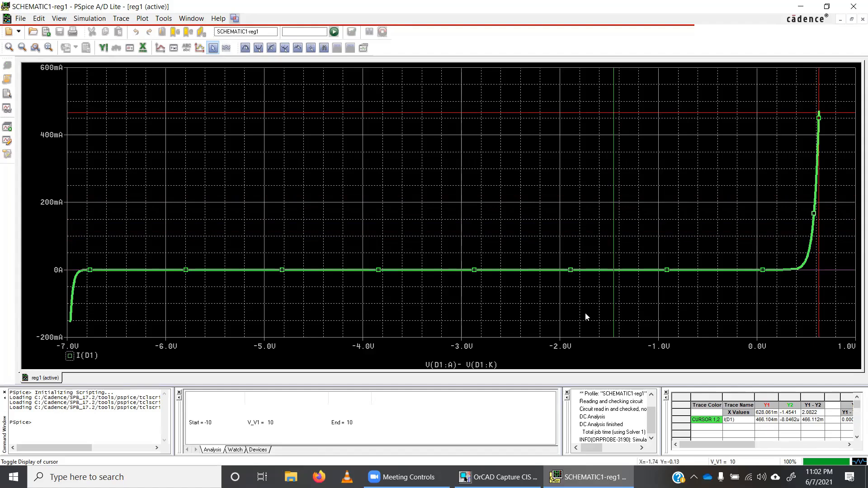
{"action": "right_click", "coordinate": [491, 216]}
{"action": "left_click_drag", "start_coordinate": [490, 215], "coordinate": [70, 241]}
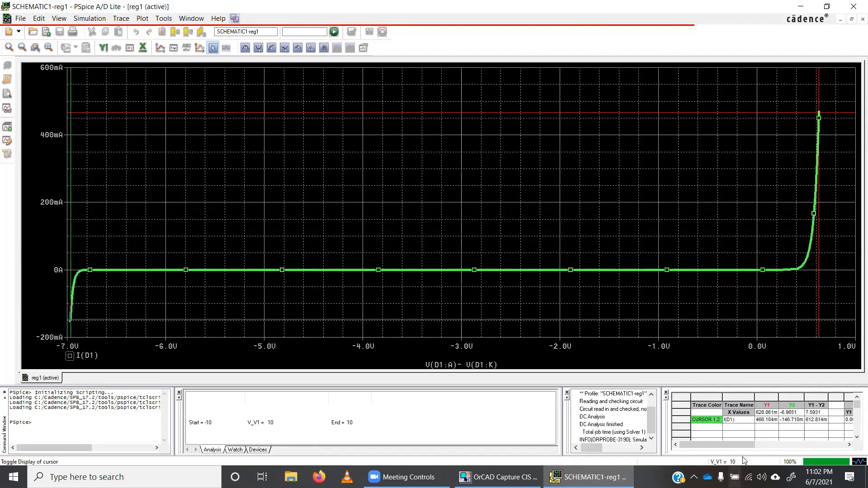
Widen the cursor data table and examine the forward and reverse breakdown regions of I(D1) with the two cursors.
{"action": "mouse_move", "coordinate": [726, 444]}
{"action": "left_mouse_down"}
{"action": "mouse_move", "coordinate": [821, 442]}
{"action": "mouse_move", "coordinate": [714, 454]}
{"action": "left_mouse_up"}
{"action": "left_click", "coordinate": [665, 397]}
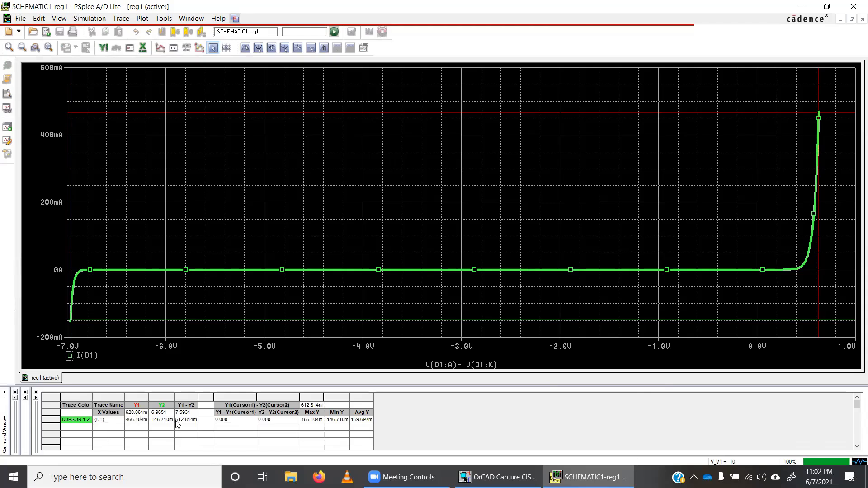
{"action": "mouse_move", "coordinate": [171, 189]}
{"action": "left_mouse_down"}
{"action": "mouse_move", "coordinate": [229, 194]}
{"action": "mouse_move", "coordinate": [165, 196]}
{"action": "mouse_move", "coordinate": [222, 205]}
{"action": "mouse_move", "coordinate": [196, 213]}
{"action": "mouse_move", "coordinate": [302, 231]}
{"action": "mouse_move", "coordinate": [821, 239]}
{"action": "left_mouse_up"}
{"action": "right_click", "coordinate": [128, 299]}
{"action": "left_click_drag", "start_coordinate": [120, 294], "coordinate": [70, 291]}
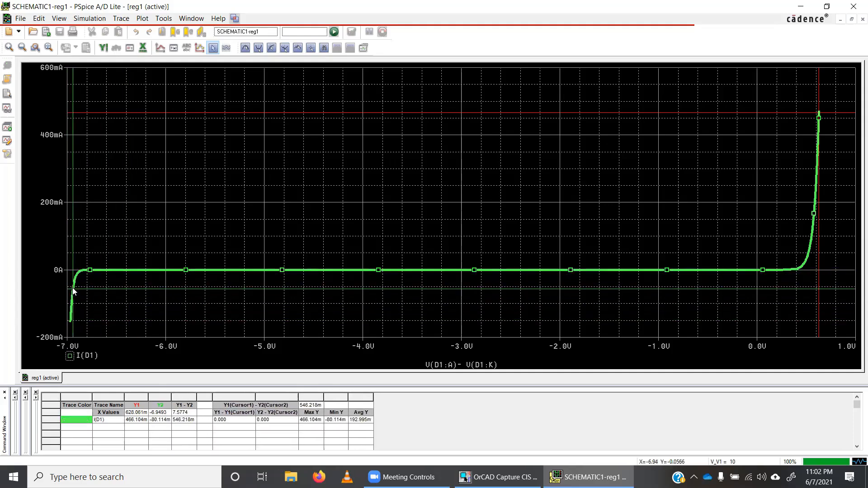